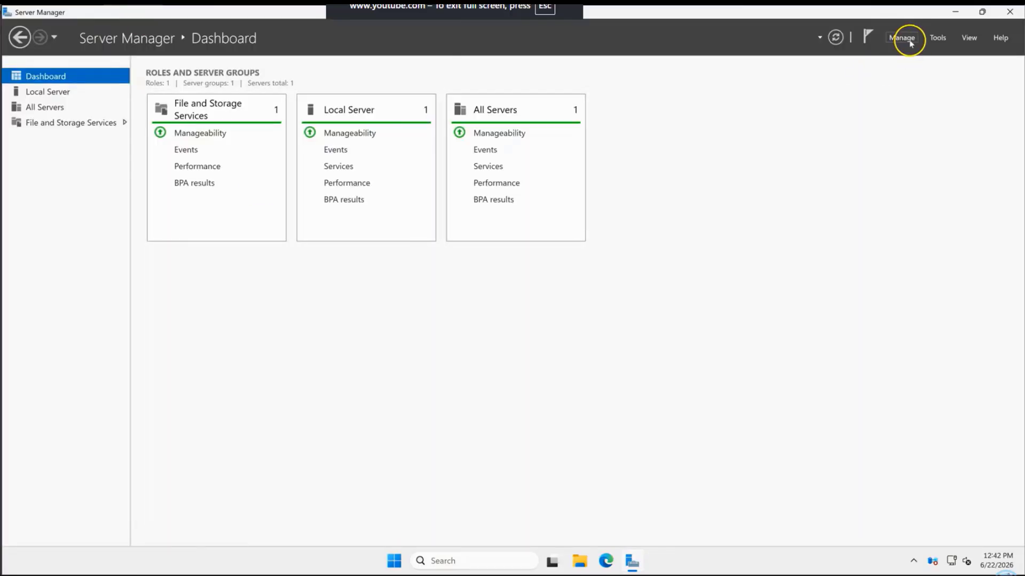
- Start adding roles and features with the default installation type, targeting Win2K25-PR01 from the server pool, and advance to role selection
click(902, 38)
click(914, 50)
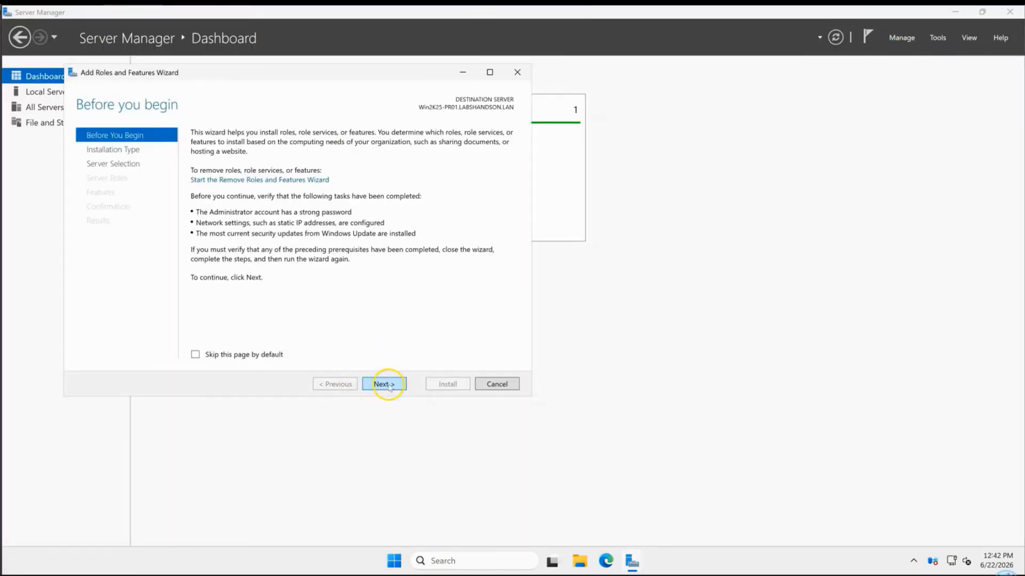
click(385, 385)
click(384, 384)
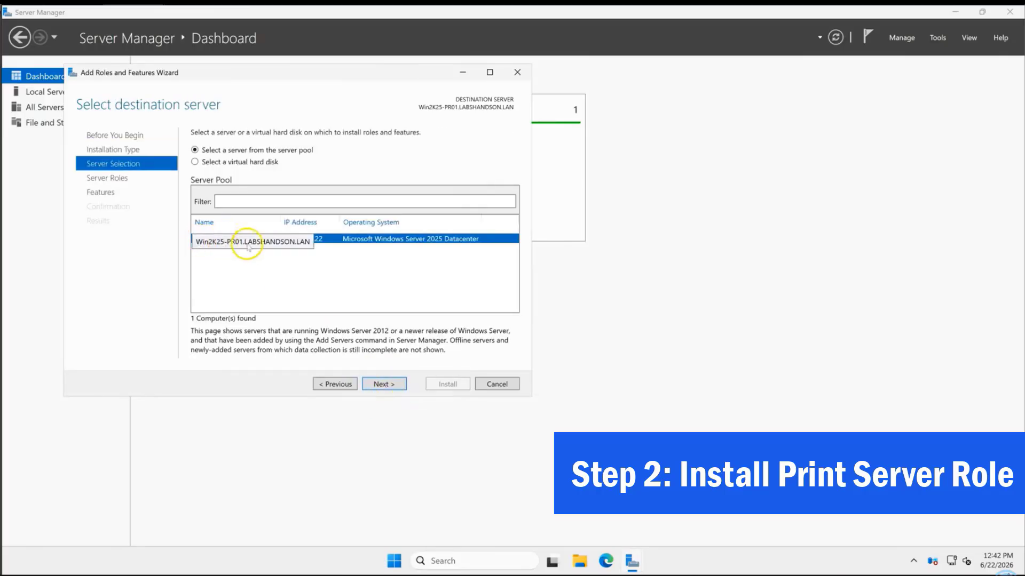
click(381, 384)
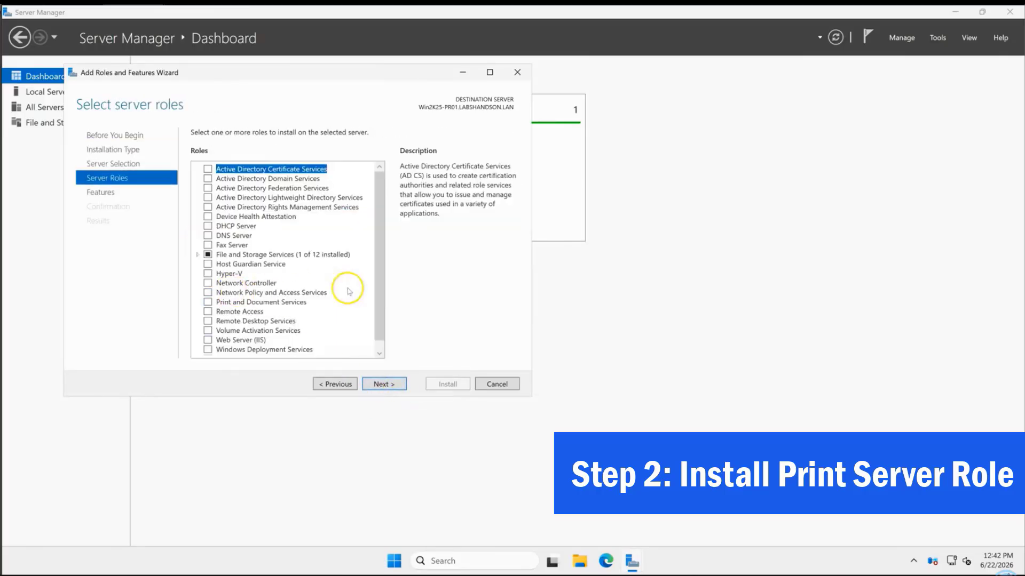
- Select the Print and Document Services role for installation, including its required management tools
click(208, 302)
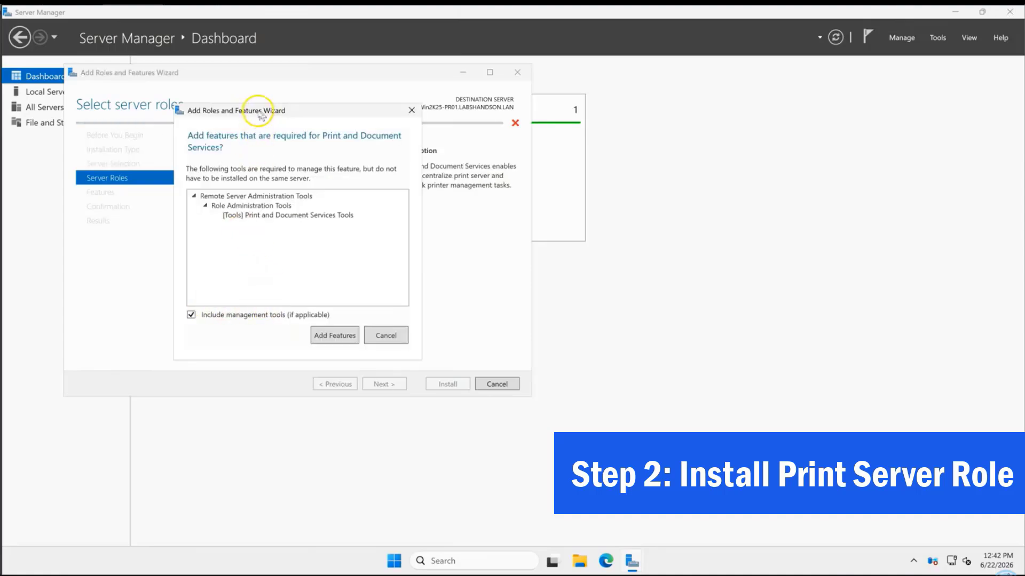
drag(258, 110, 409, 115)
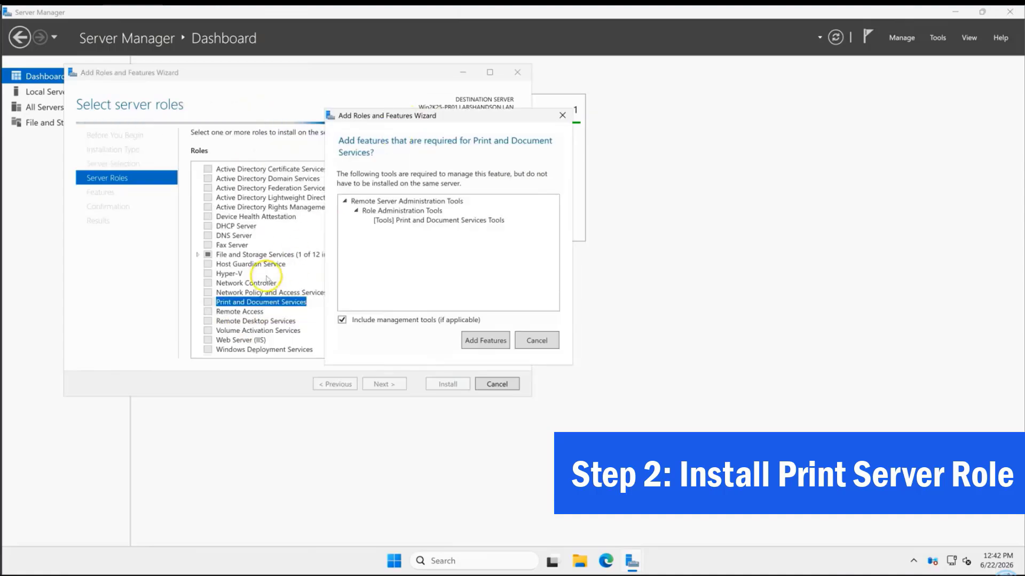
click(403, 221)
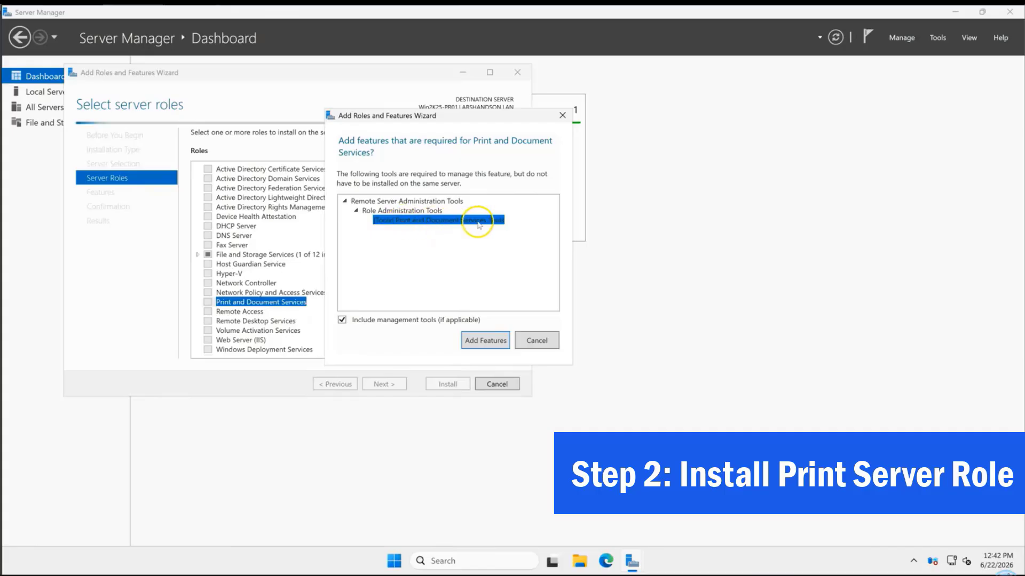
click(483, 341)
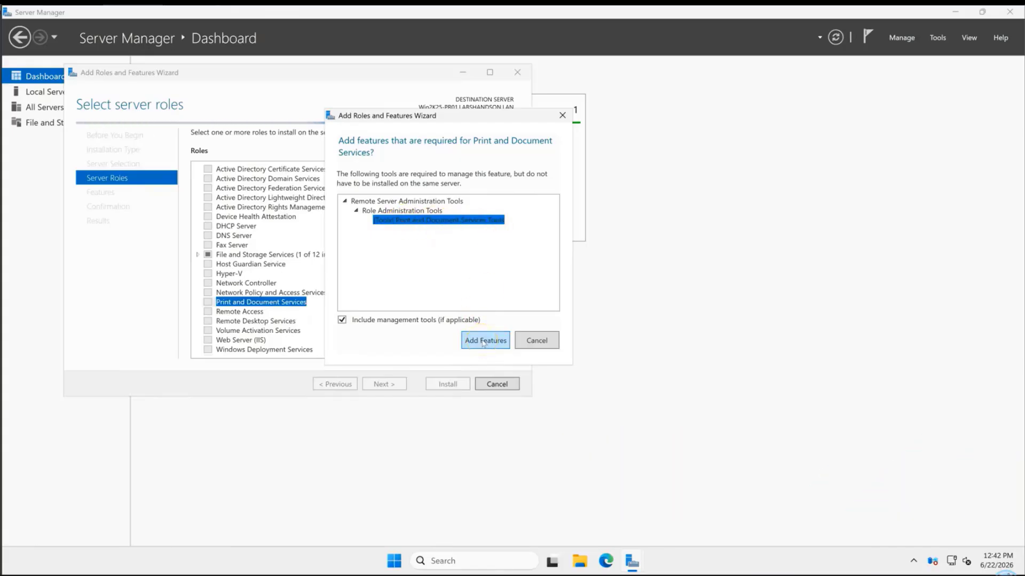
click(385, 384)
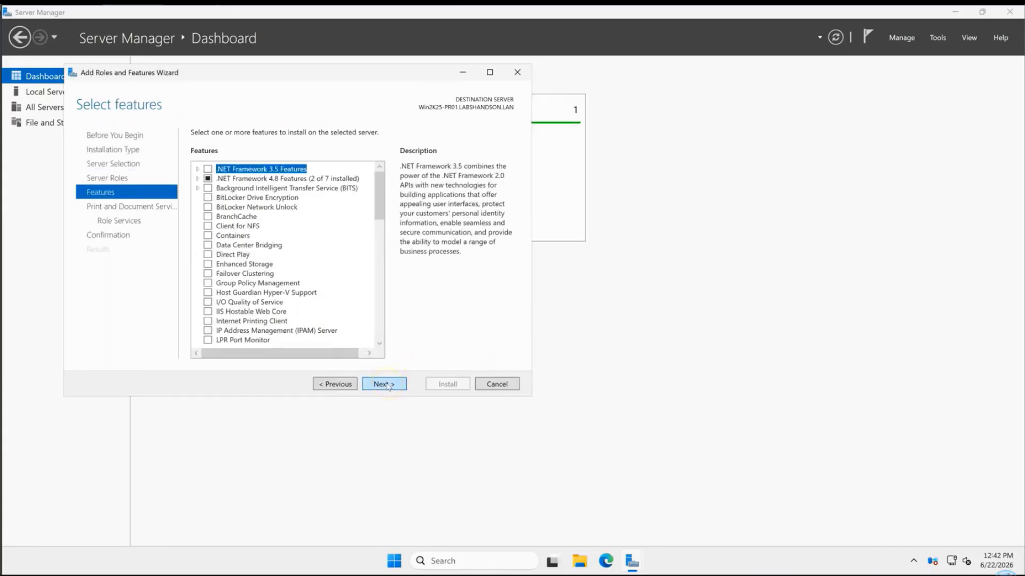
- Keep the default features and only the Print Server role service, install the selection, and close the wizard when it finishes
click(387, 385)
click(387, 384)
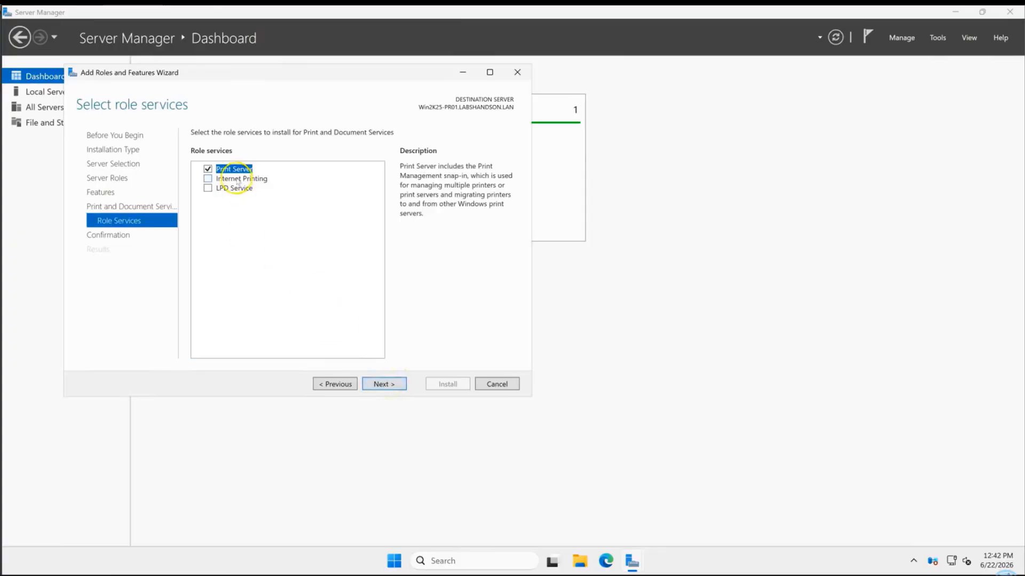
click(233, 179)
click(230, 189)
click(234, 169)
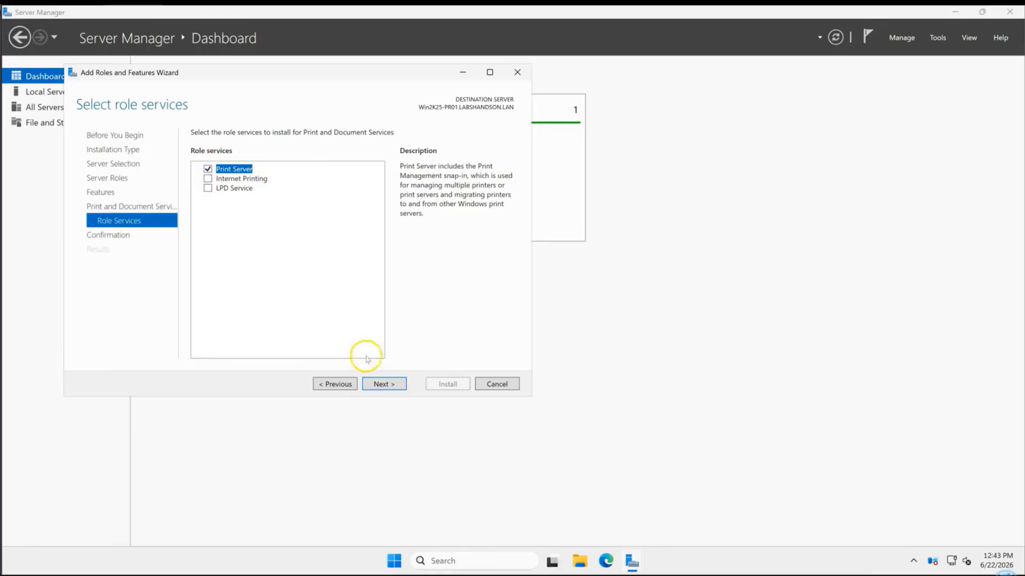
click(384, 384)
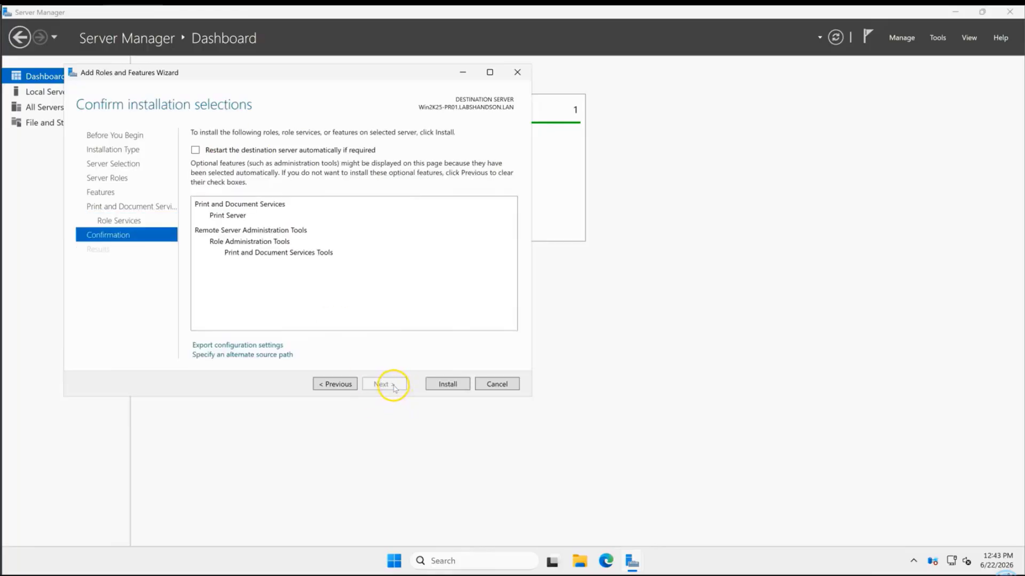
click(454, 386)
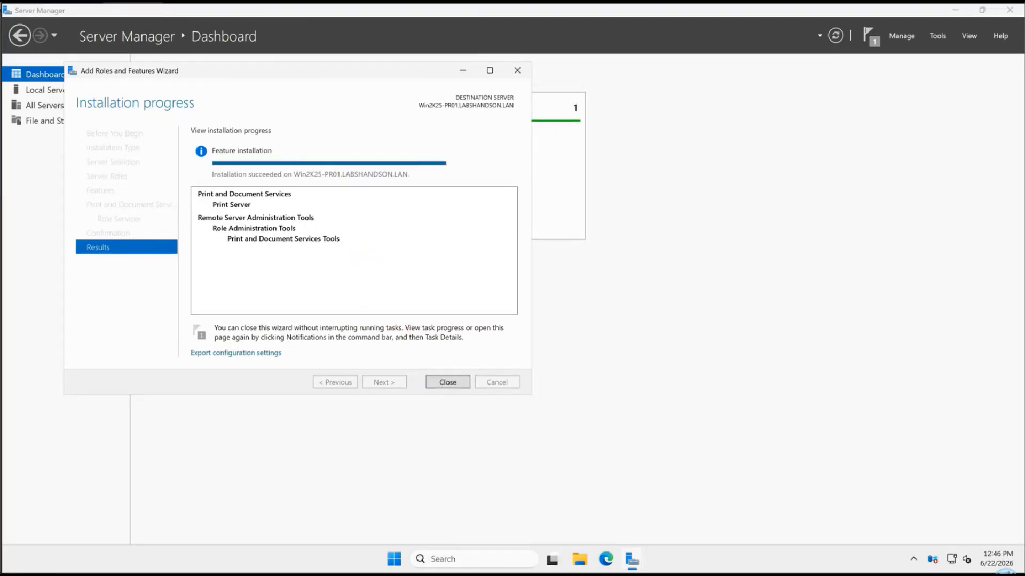
click(448, 382)
- Check and dismiss the All Servers service alert details, and open the Print Management console in a maximized window
click(636, 164)
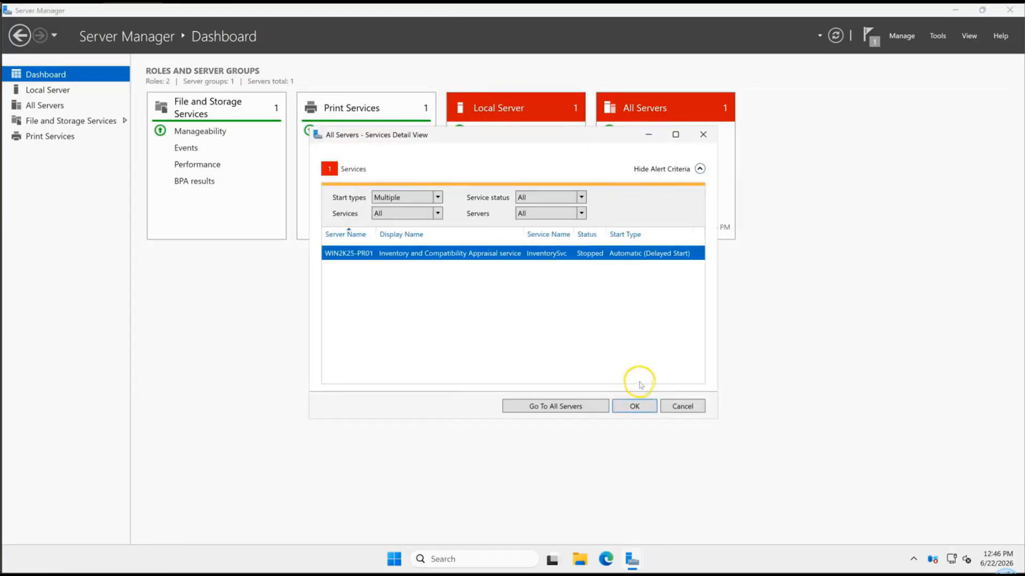
click(635, 406)
click(938, 36)
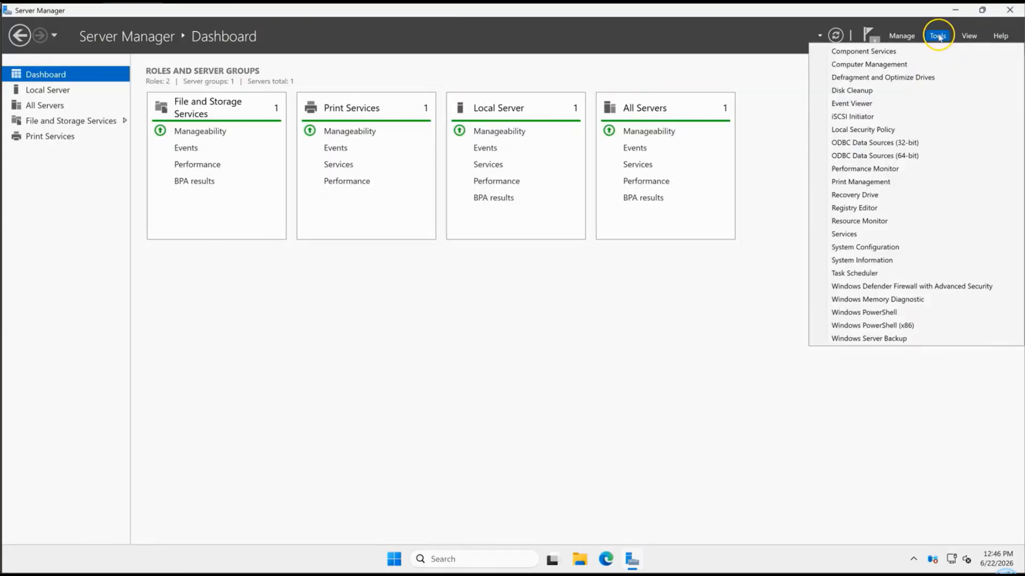
click(876, 182)
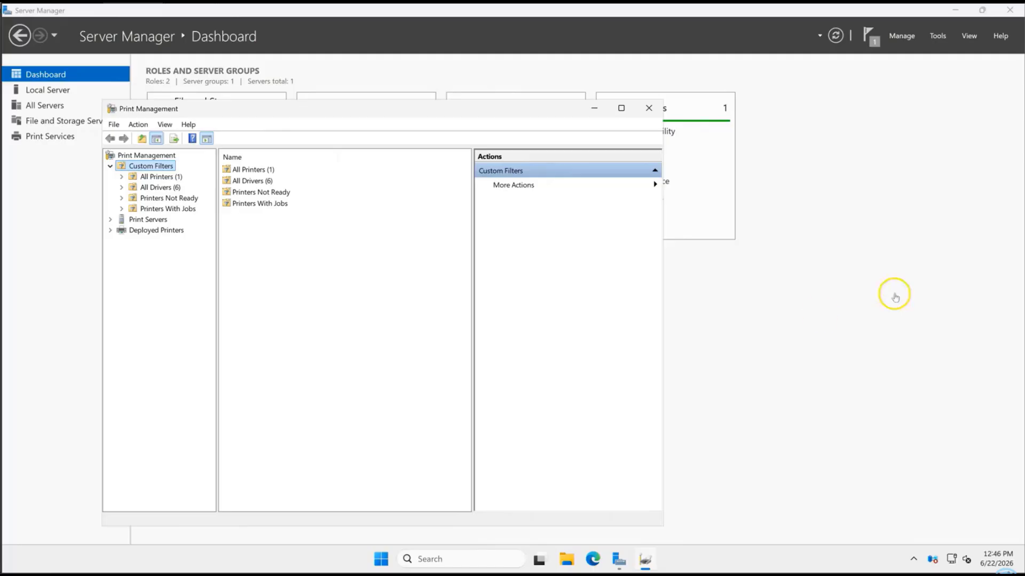
click(621, 108)
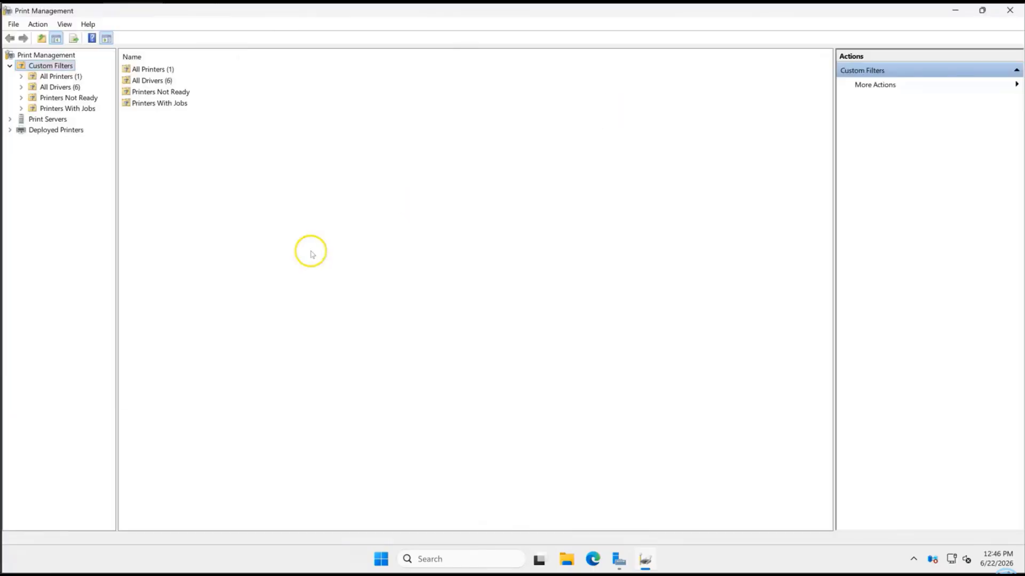
- Expand the local print server and examine its drivers, forms, ports and printers, including the Microsoft Print to PDF printer and driver
click(12, 120)
click(22, 131)
click(60, 142)
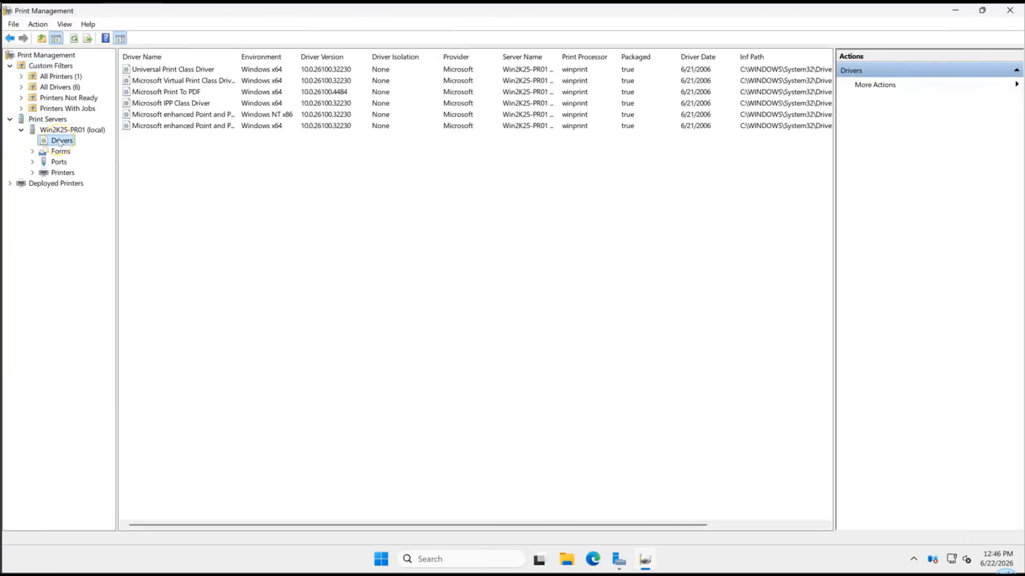
click(61, 152)
click(59, 162)
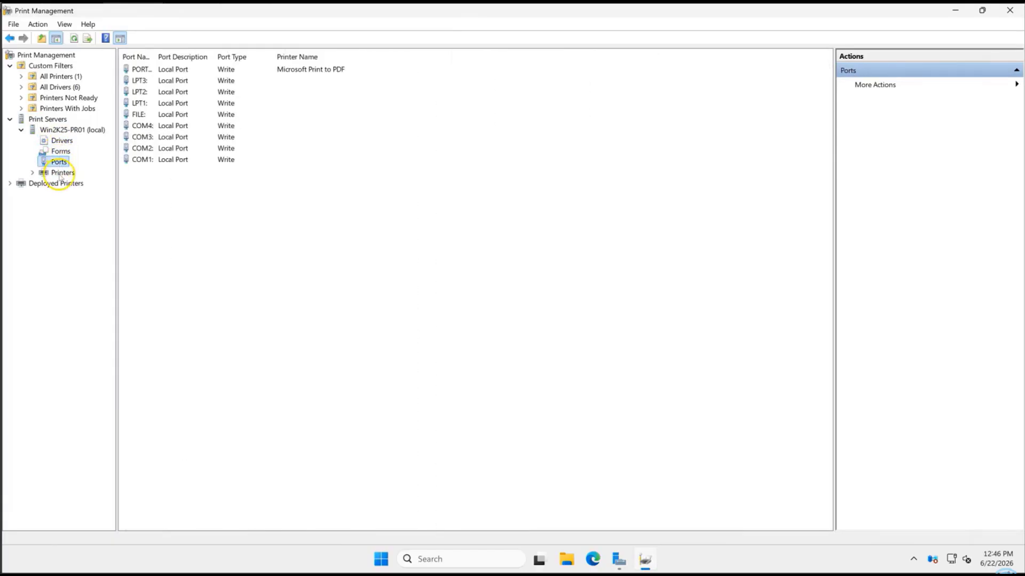
click(61, 174)
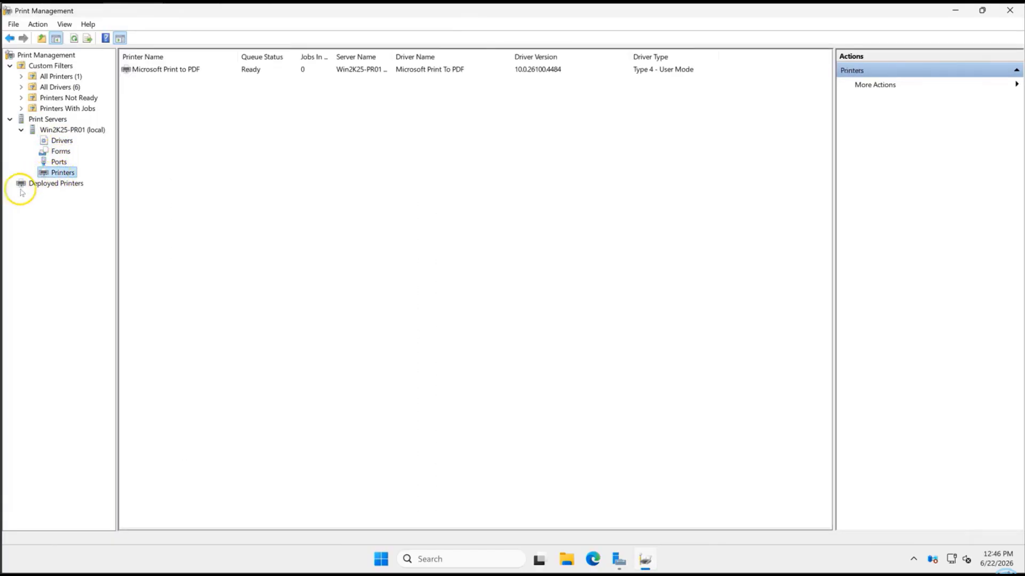
click(171, 71)
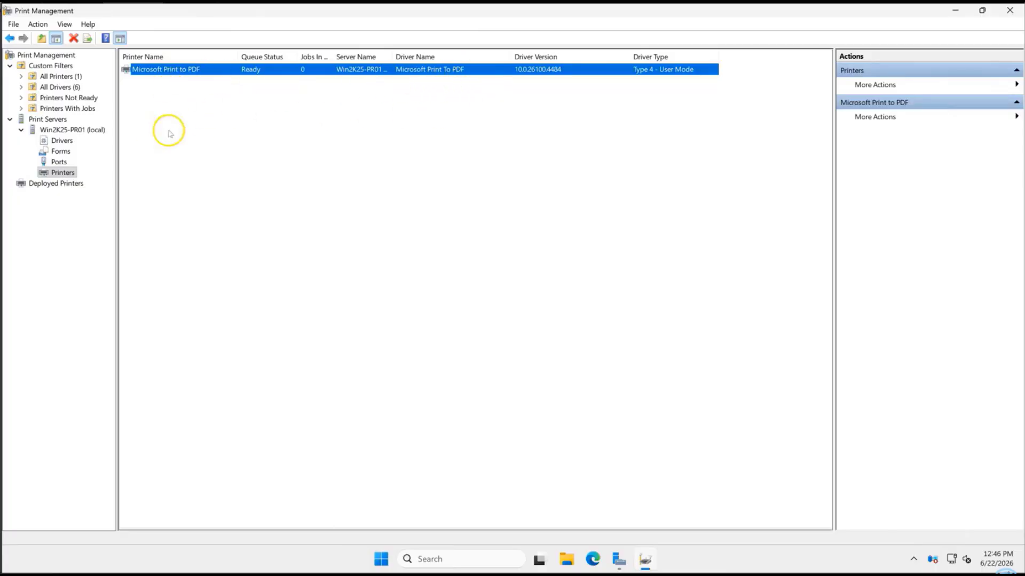
click(61, 142)
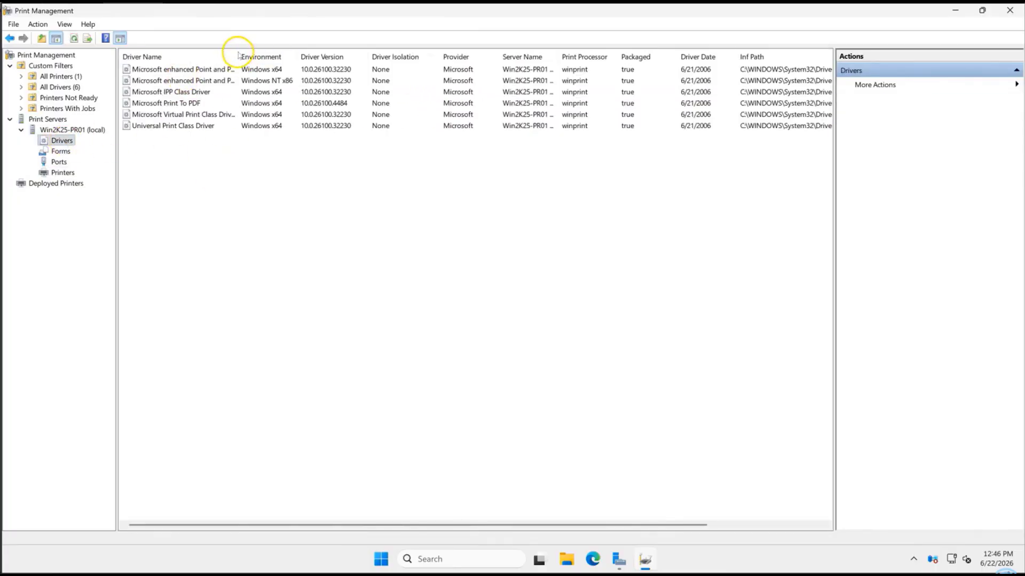
click(191, 104)
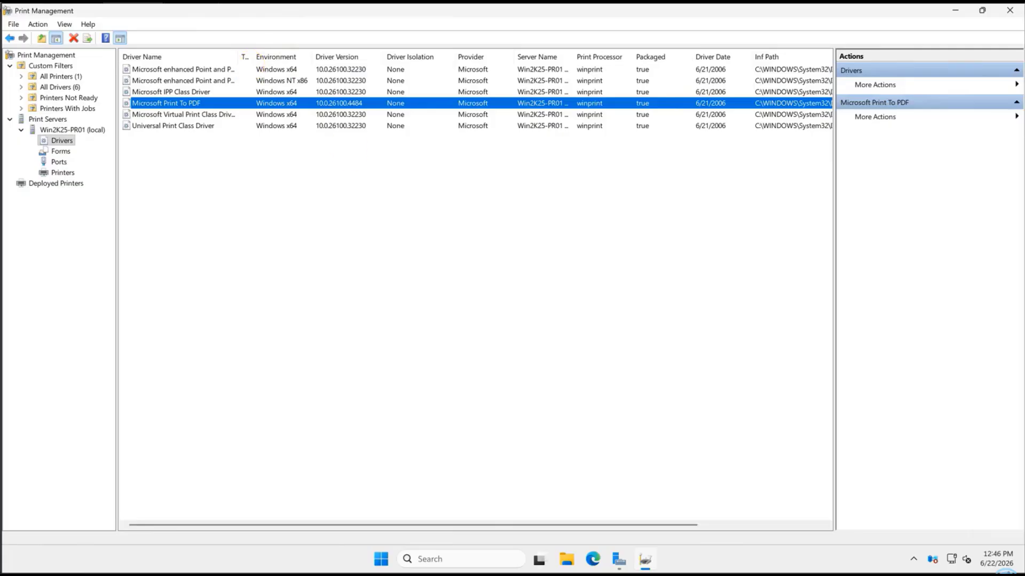
- Begin adding a Standard TCP/IP port to the print server, with 192.168.0.202 as both the printer address and the port name
click(59, 161)
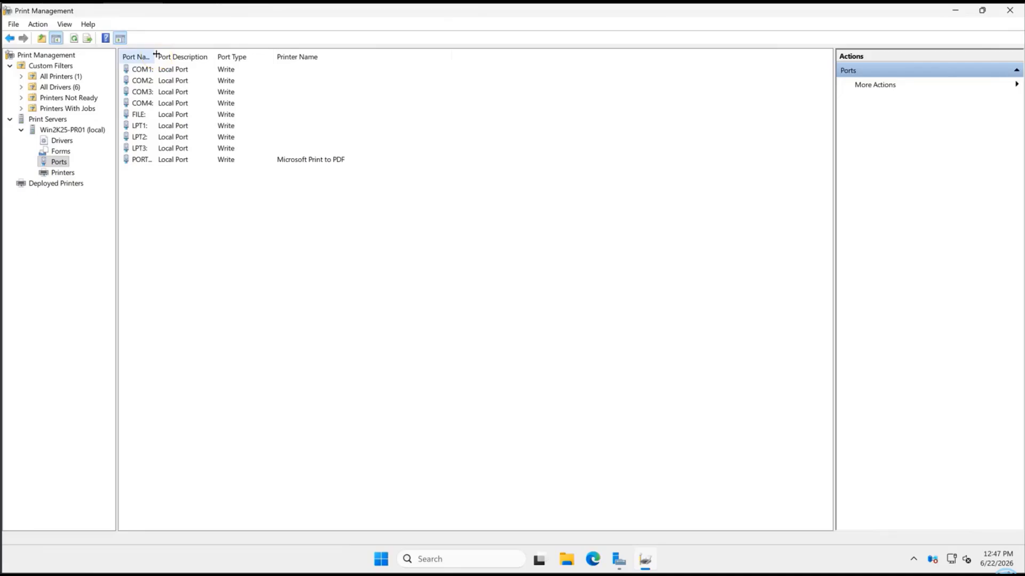
right_click(63, 164)
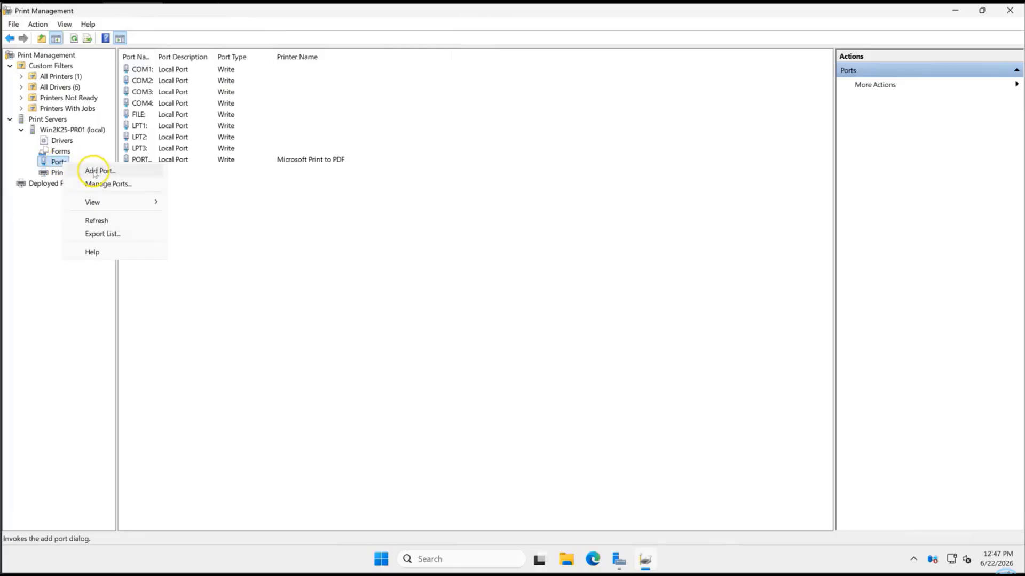
click(99, 171)
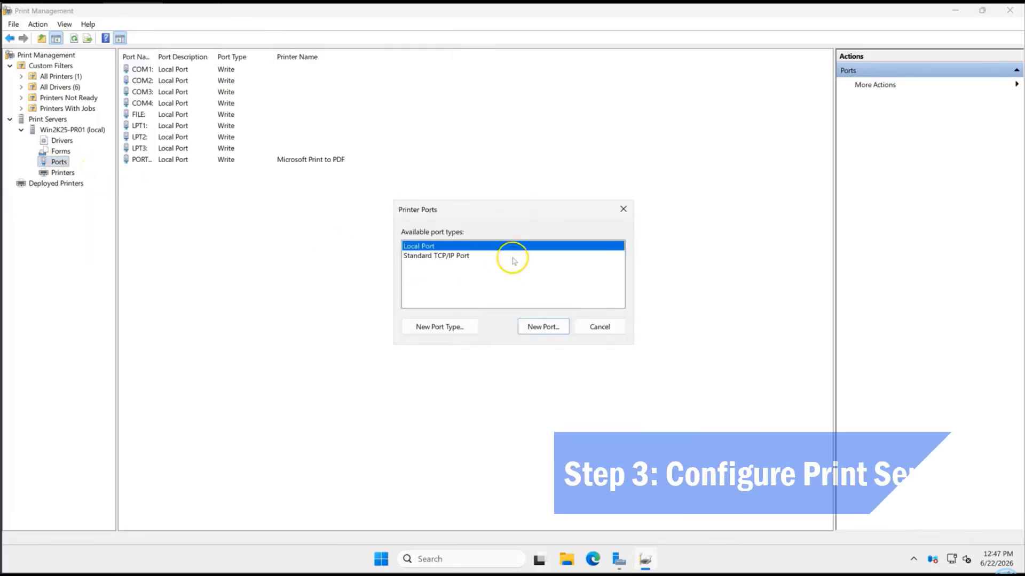
click(423, 256)
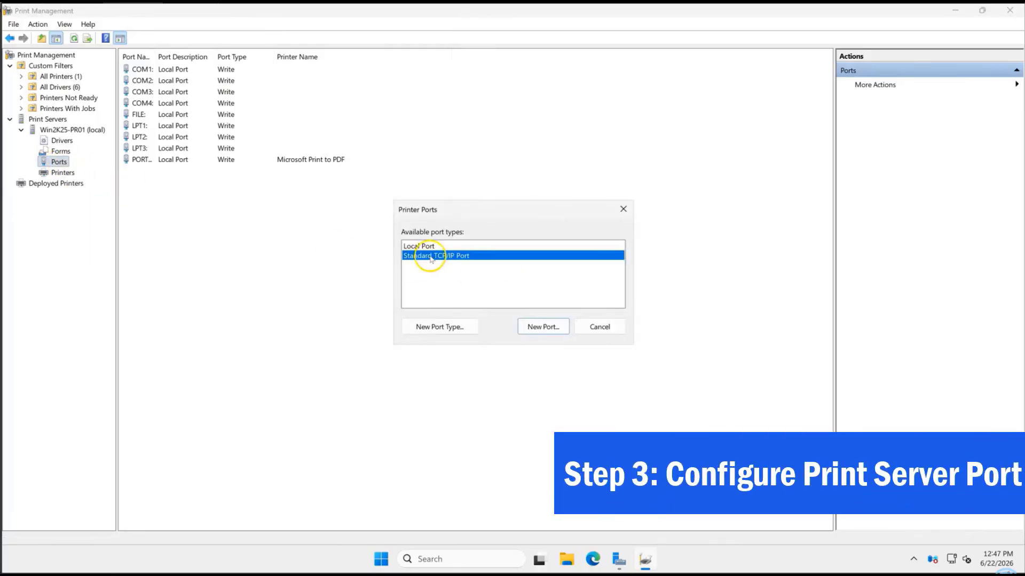
click(543, 327)
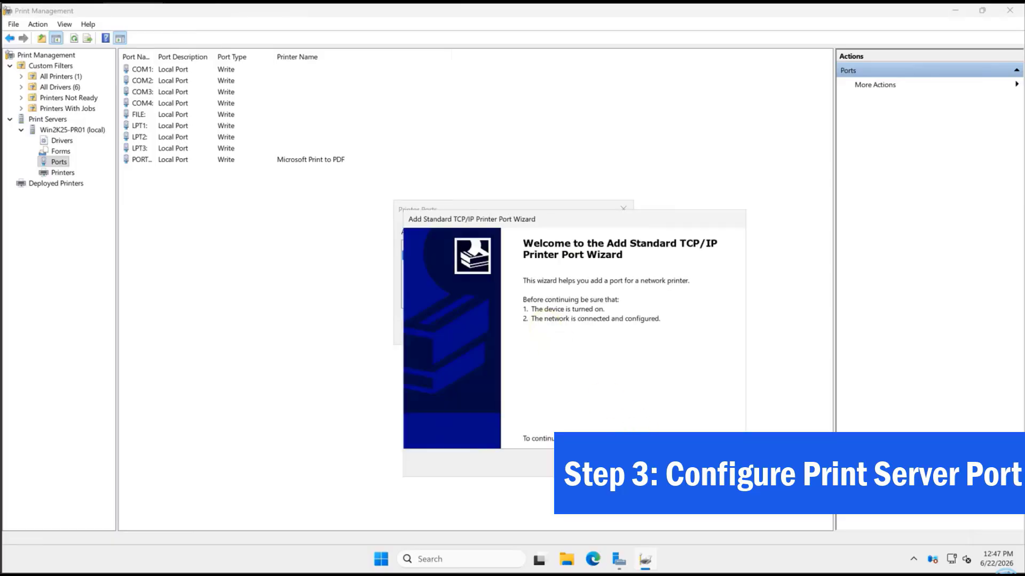
click(653, 463)
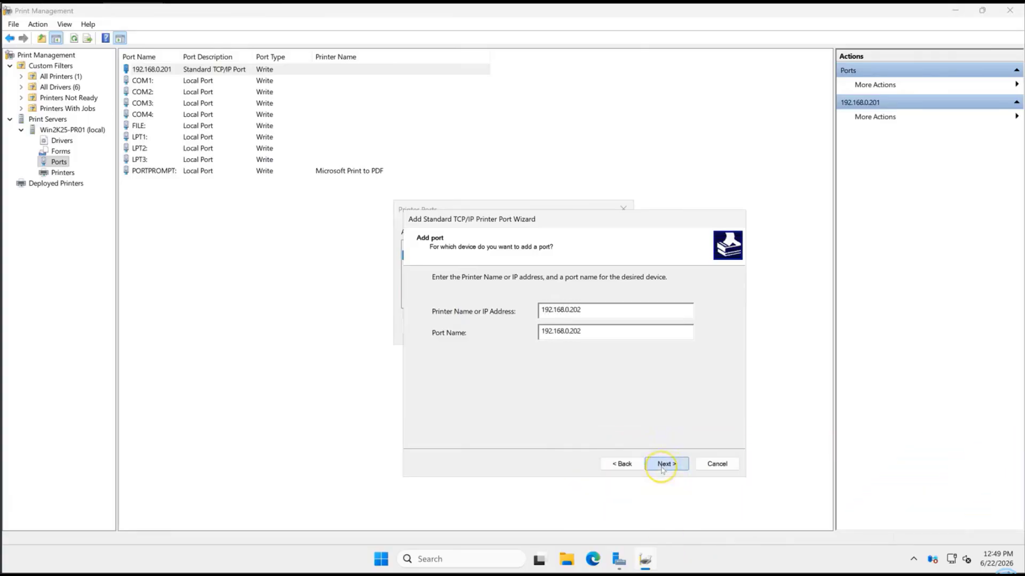
click(662, 463)
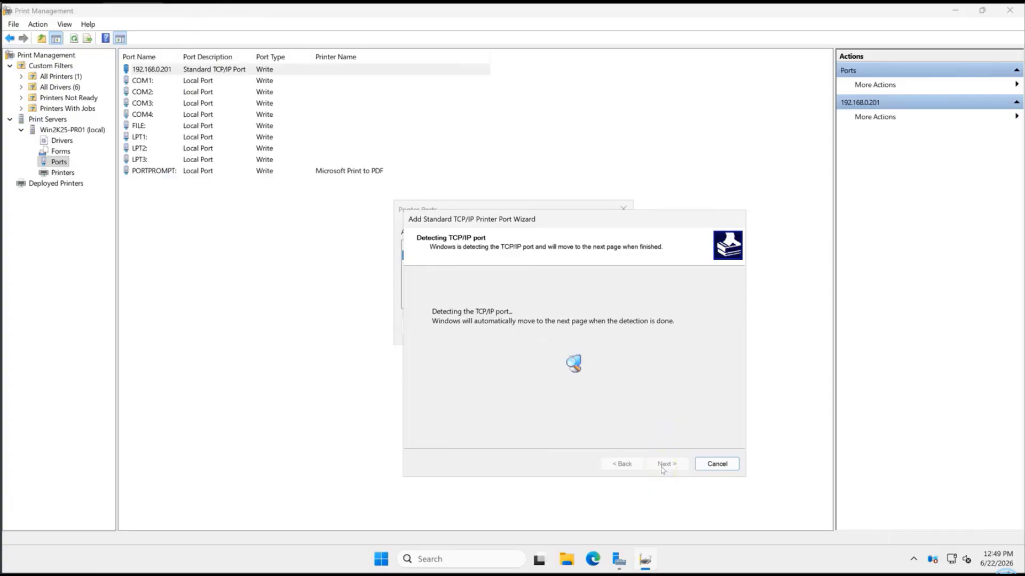
- Finish creating the TCP/IP port with the Generic Network Card device type, and widen the Port Name column in the ports list
drag(556, 218, 527, 194)
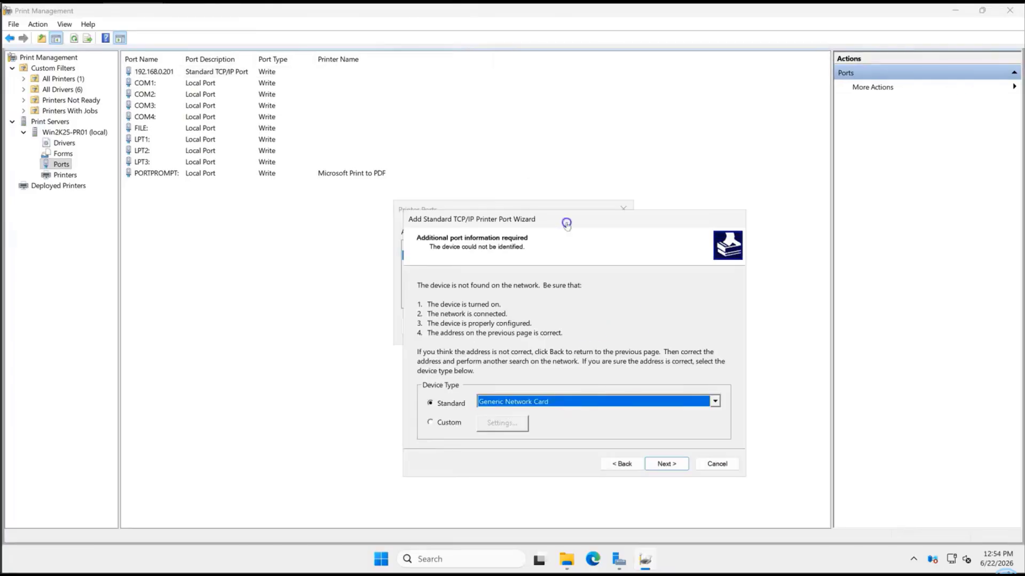
drag(530, 156, 477, 156)
click(619, 397)
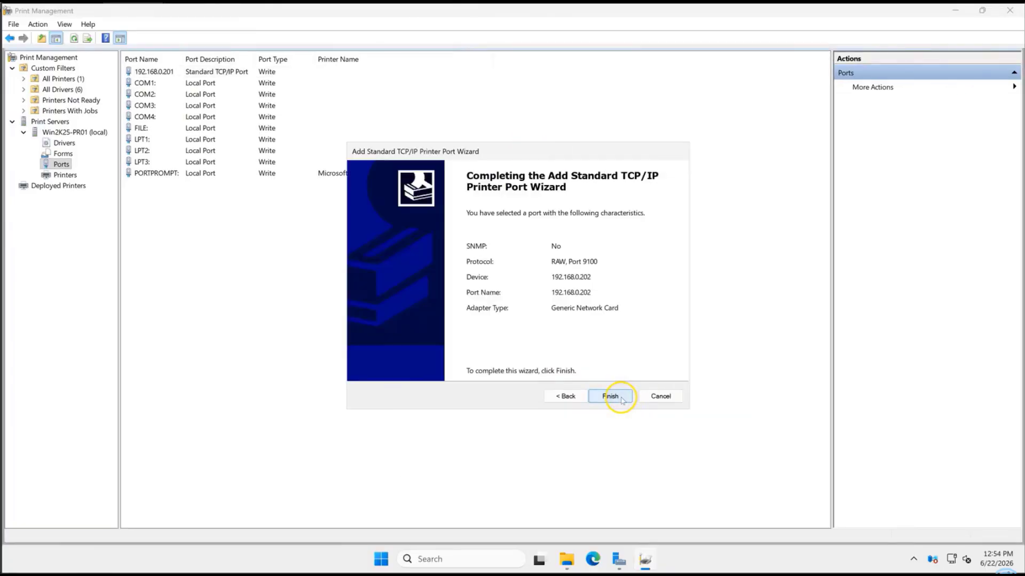
click(610, 396)
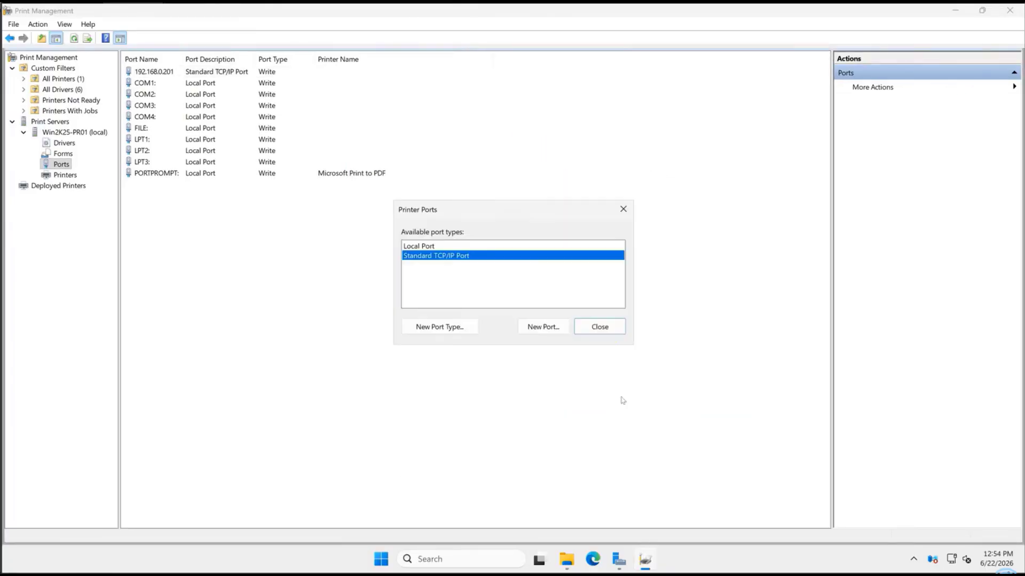
click(597, 325)
click(160, 82)
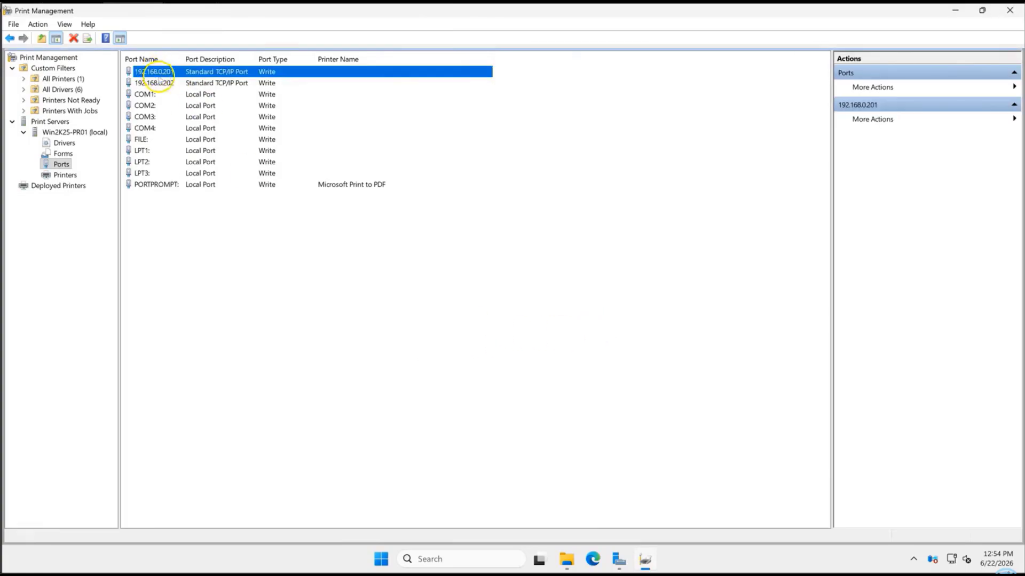
drag(179, 57, 205, 58)
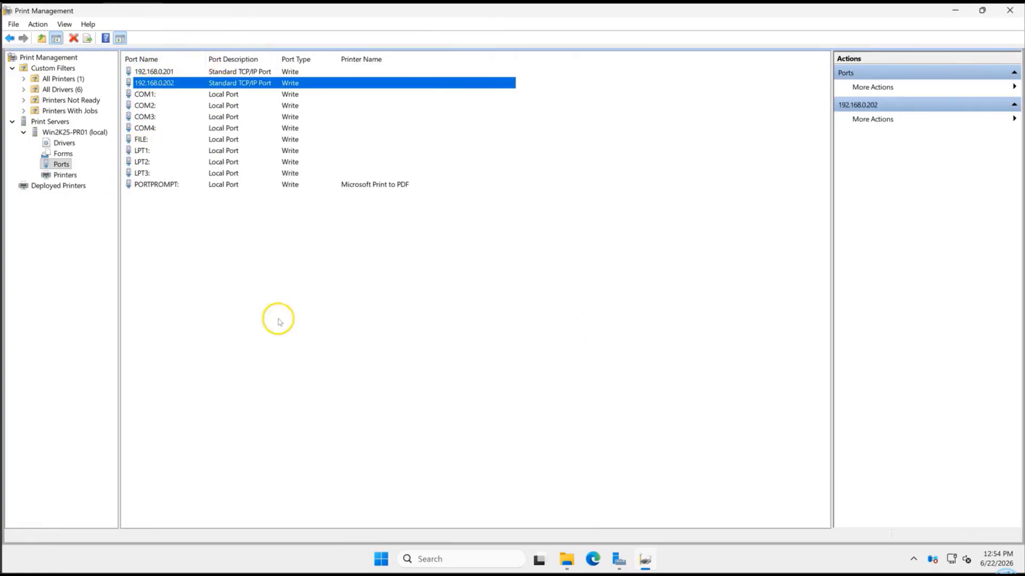
- Review the print server's driver list and examine the extracted upd-pcl6-win11-x64-8.2.0.26819 driver folder in Downloads
click(64, 142)
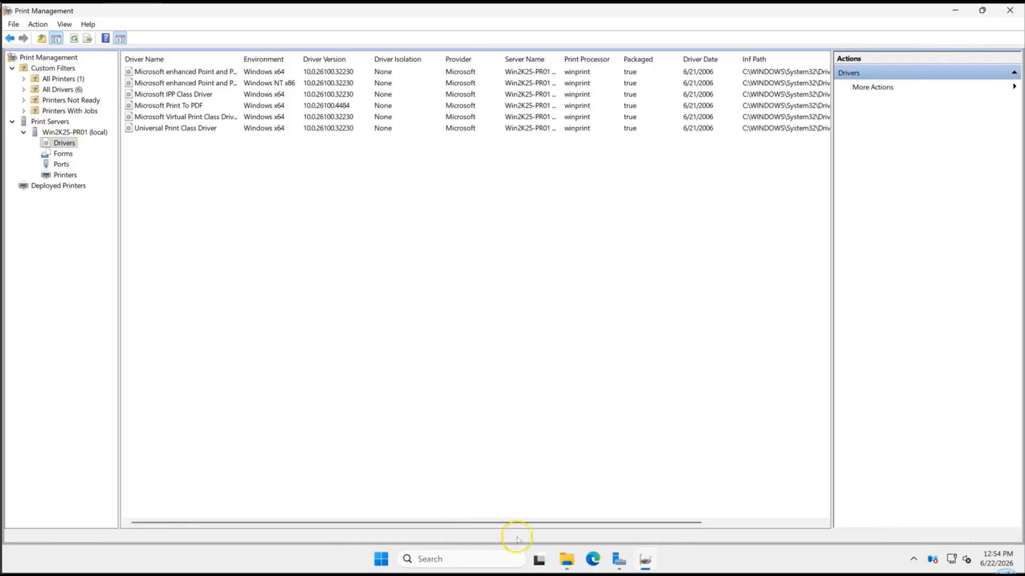
click(566, 558)
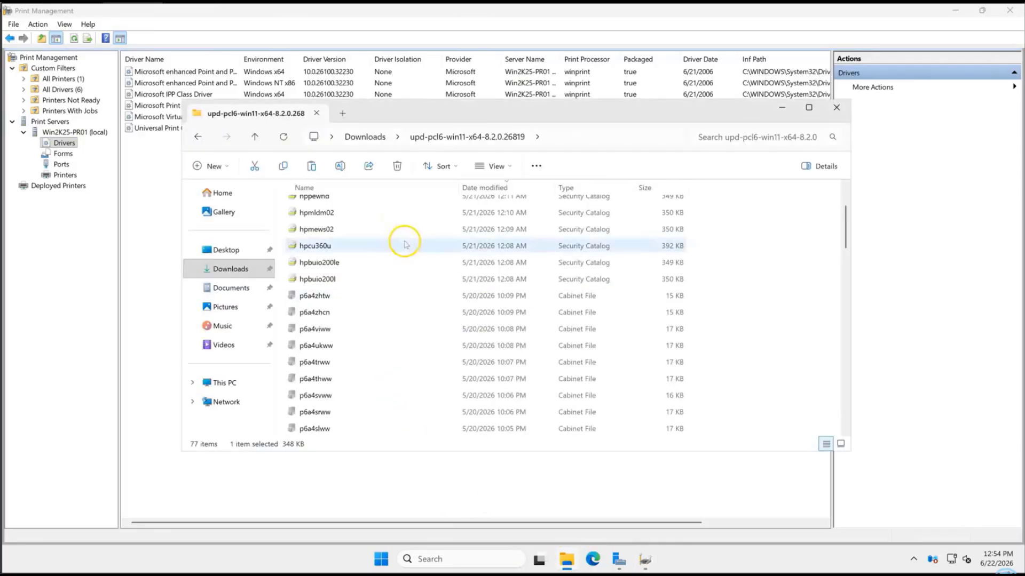
click(229, 269)
click(327, 237)
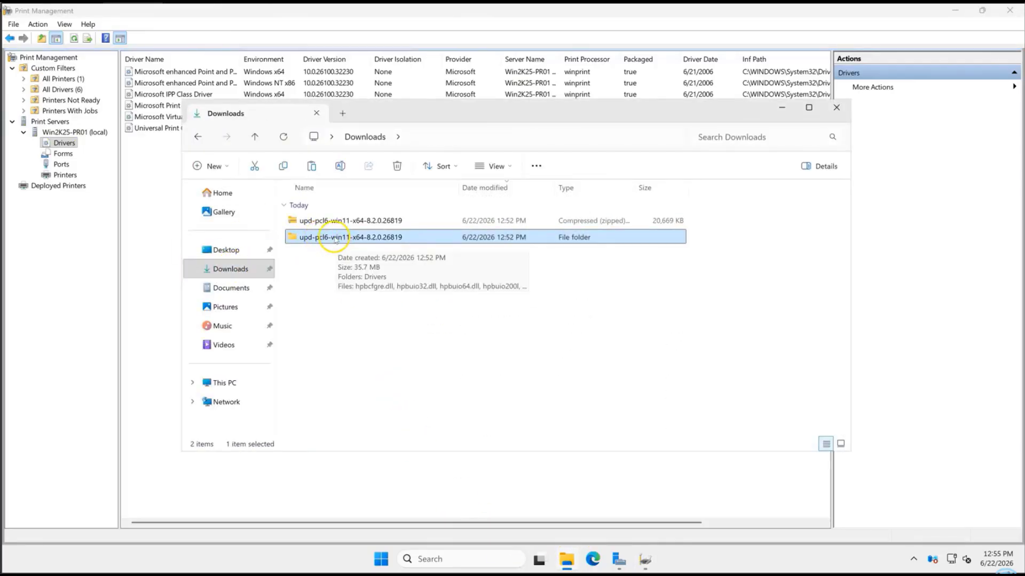
double_click(327, 237)
click(326, 299)
scroll(331, 331, down, 15)
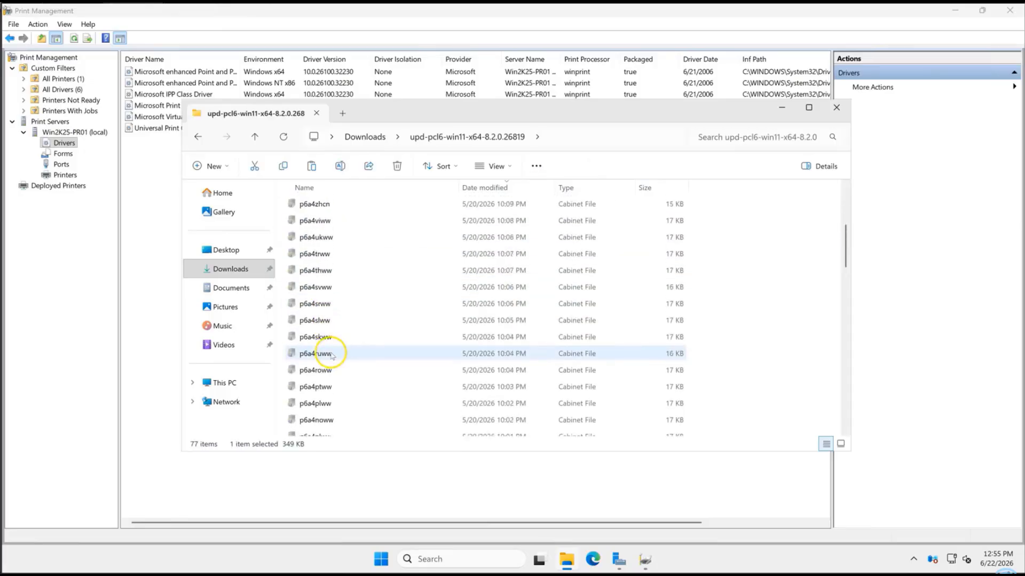
- Begin adding a printer driver to the local print server, for the x64 processor only
right_click(75, 142)
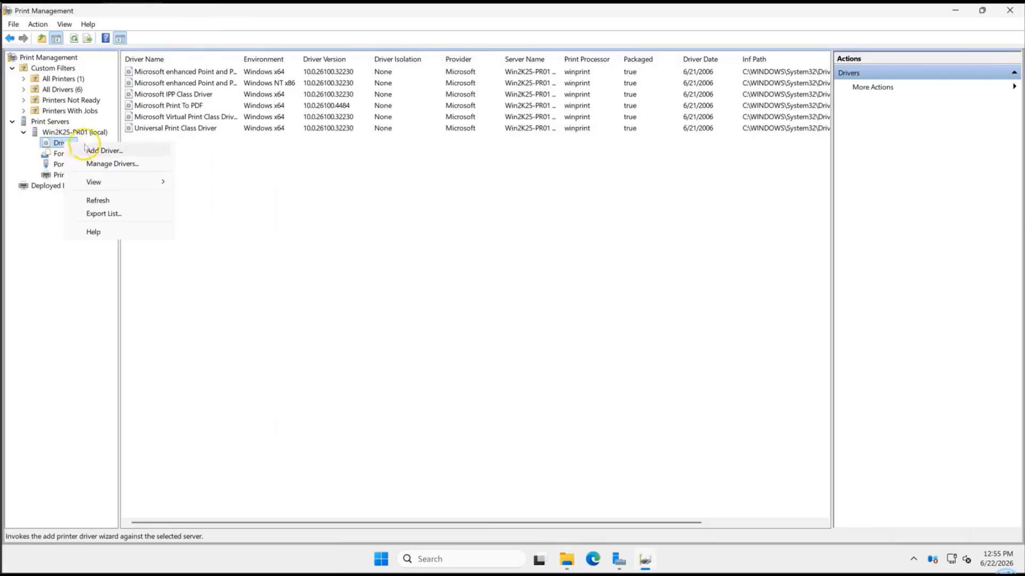
click(92, 151)
click(273, 263)
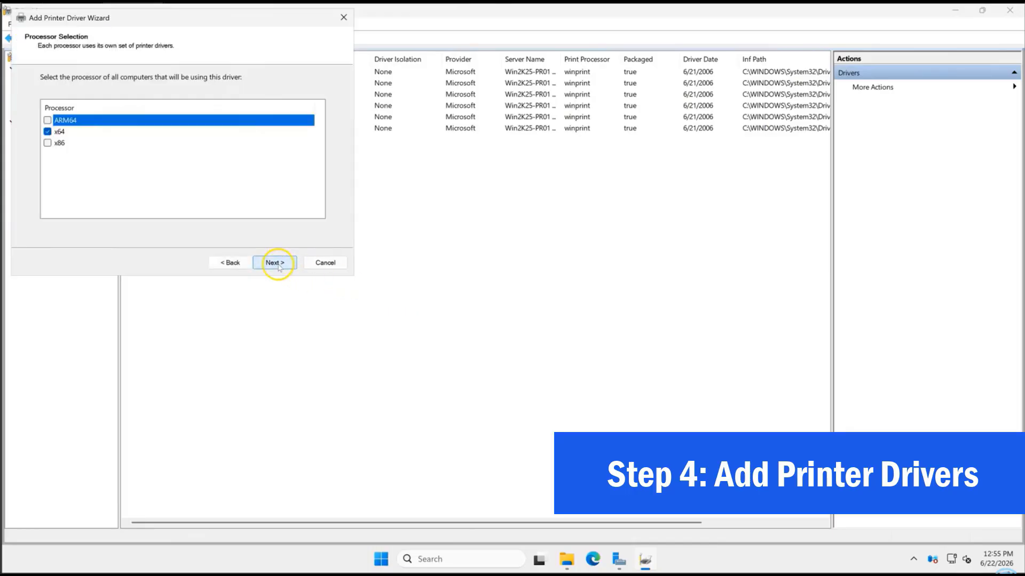
click(62, 132)
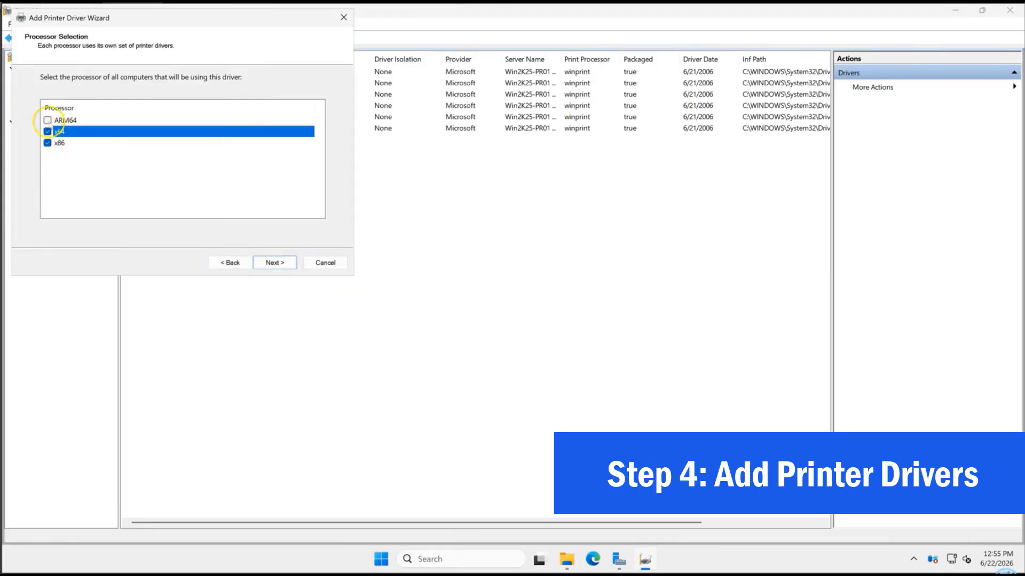
click(48, 143)
click(273, 262)
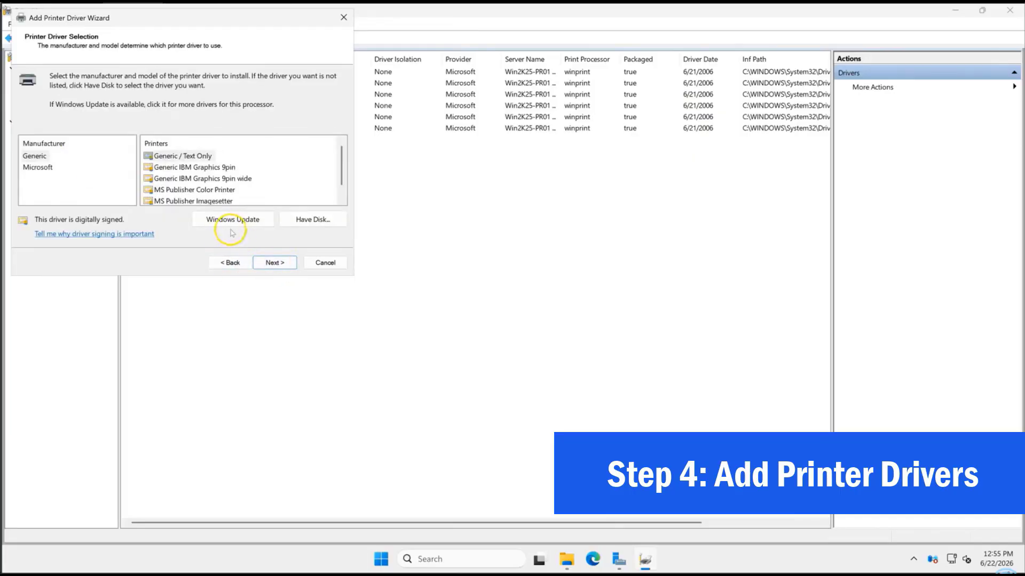
- Browse the built-in printer drivers offered under the Generic and Microsoft manufacturers
click(39, 167)
click(36, 157)
click(212, 181)
scroll(212, 183, down, 2)
click(38, 167)
click(229, 181)
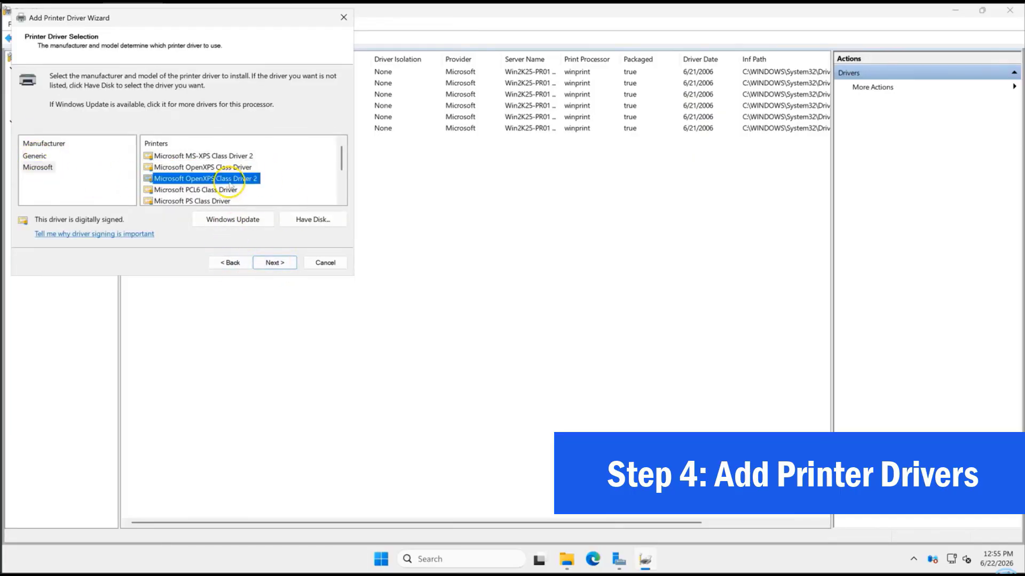
scroll(230, 185, down, 3)
- Load the driver from disk using the hpcu360u setup information file in the upd-pcl6-win11-x64-8.2.0.26819 folder
click(313, 219)
click(277, 202)
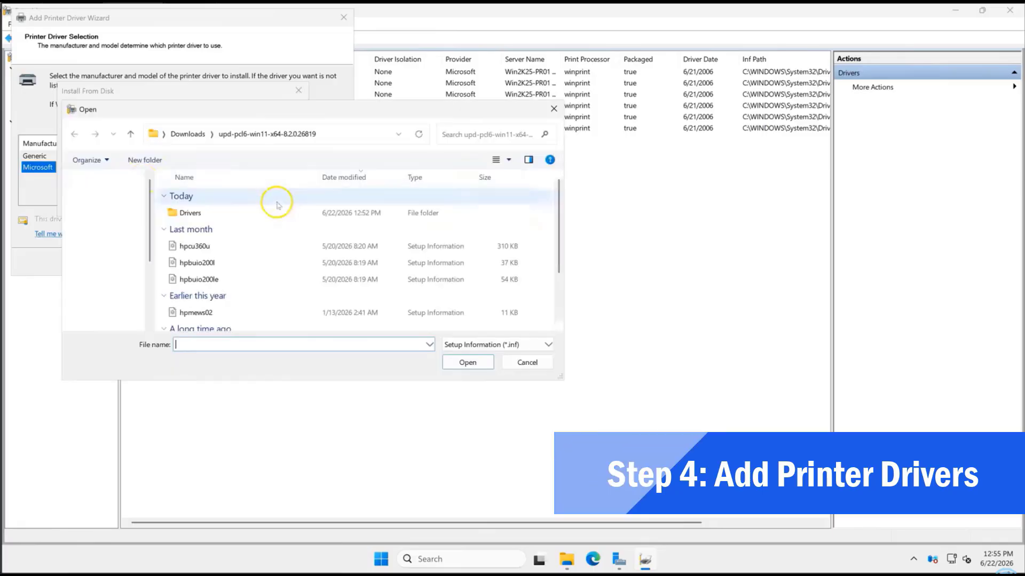
click(203, 247)
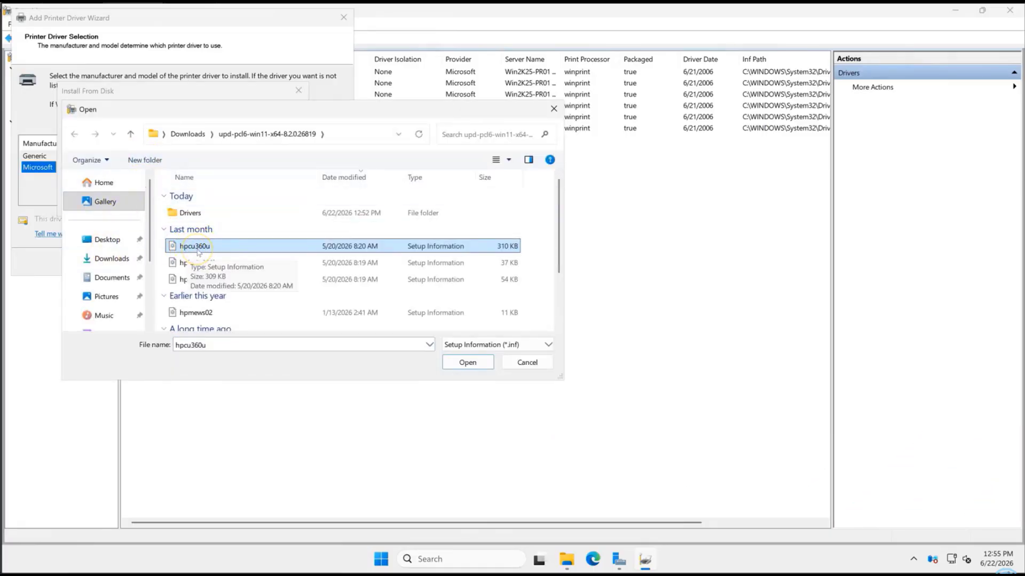
click(467, 362)
click(280, 116)
- Install the HP Universal Printing PCL 6 driver and review its entry in the drivers list
click(60, 158)
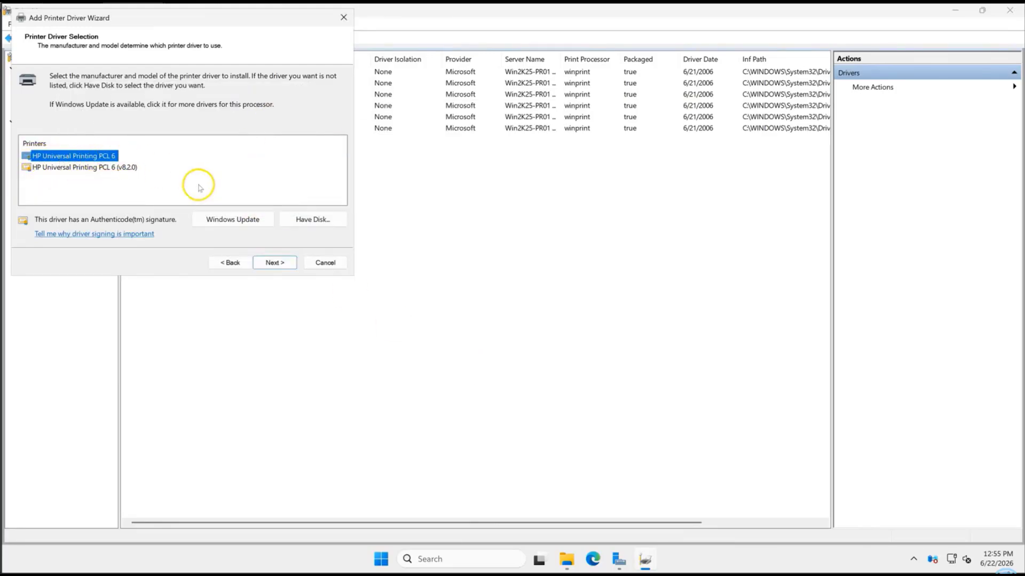
click(279, 262)
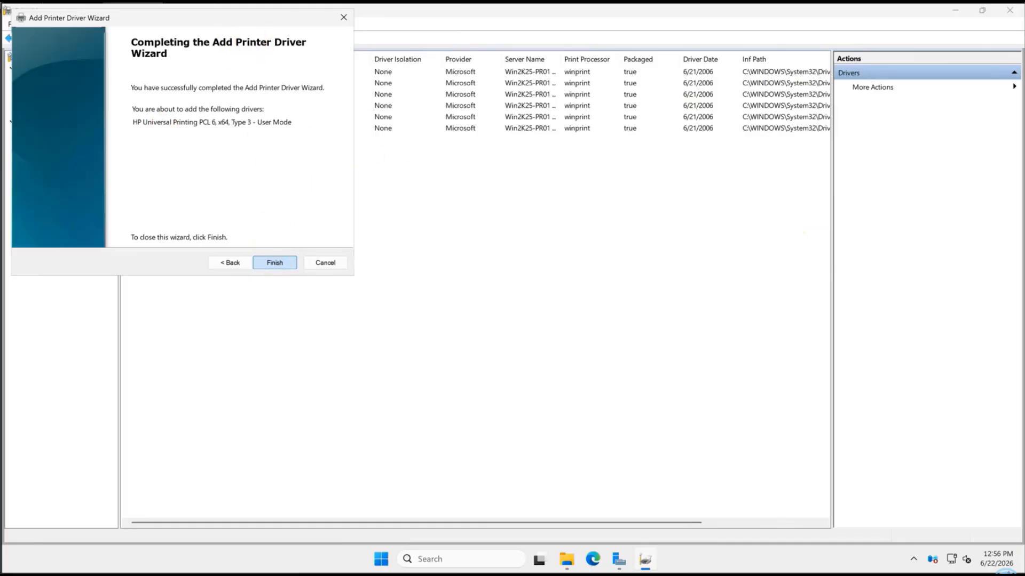
click(550, 281)
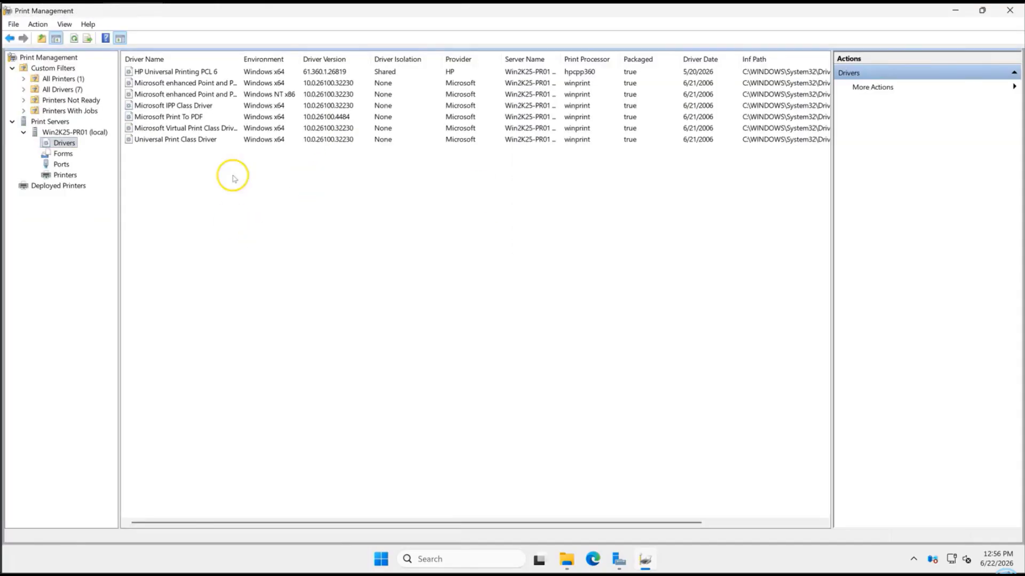
click(194, 71)
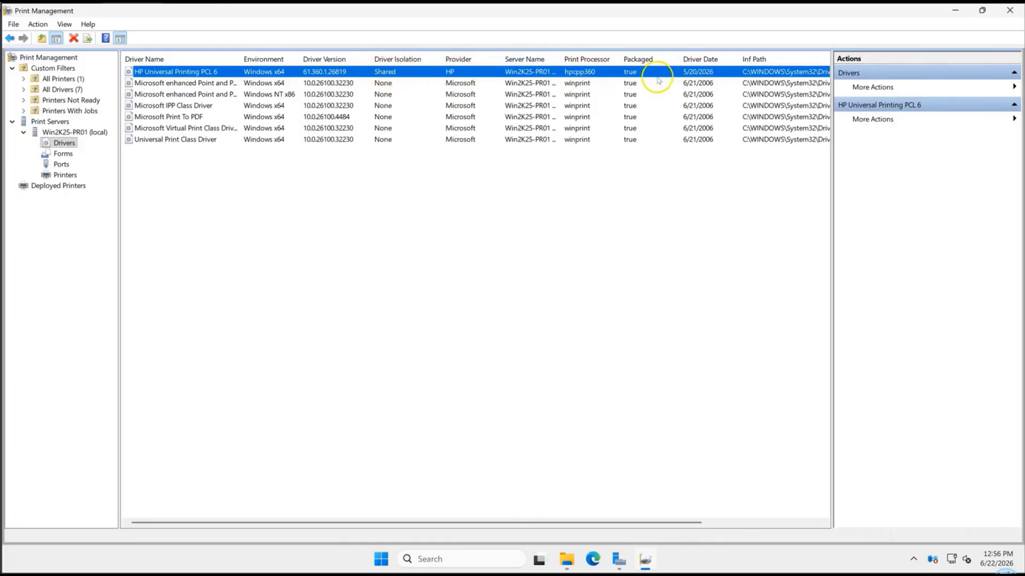
mouse_move(665, 522)
mouse_down()
mouse_move(806, 523)
mouse_move(670, 522)
mouse_up()
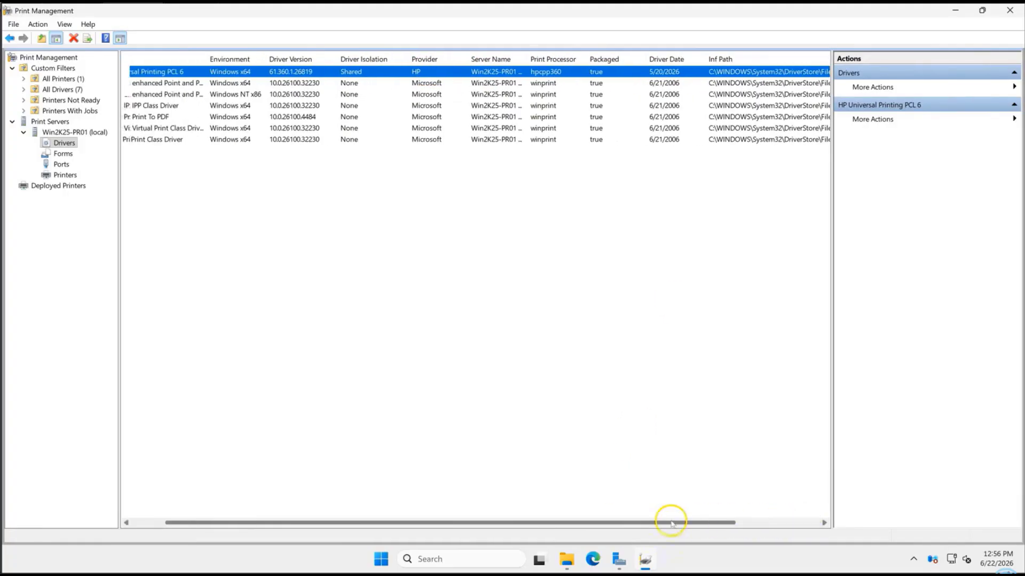
- Begin adding a printer to the local print server on the existing 192.168.0.201 Standard TCP/IP port
click(65, 175)
right_click(69, 178)
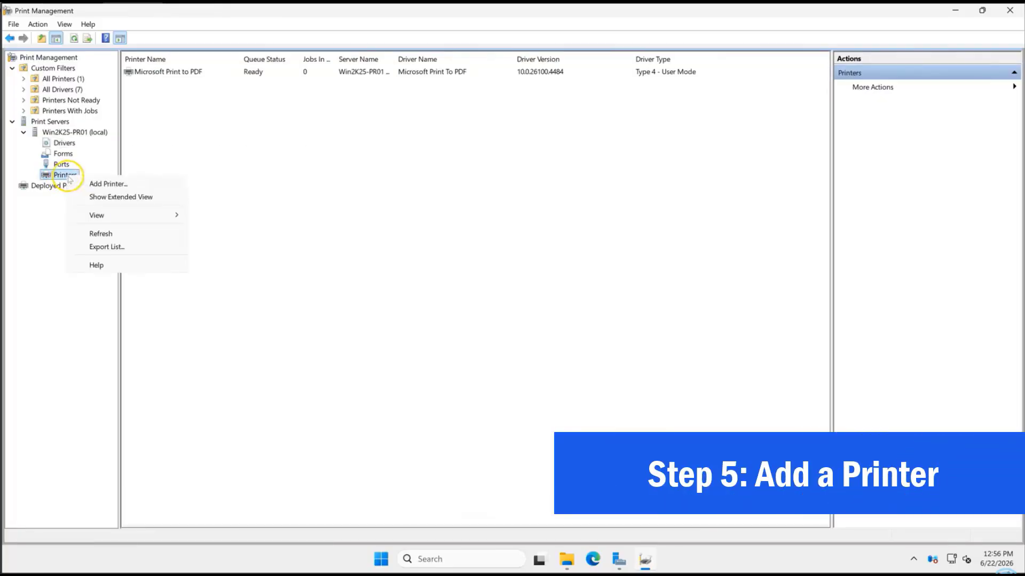
click(107, 183)
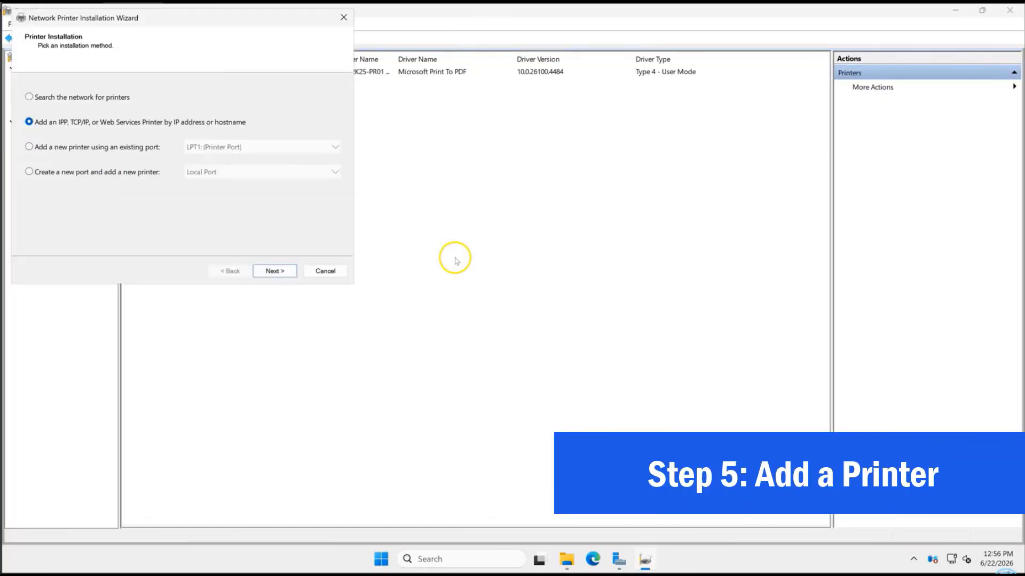
drag(135, 18, 376, 52)
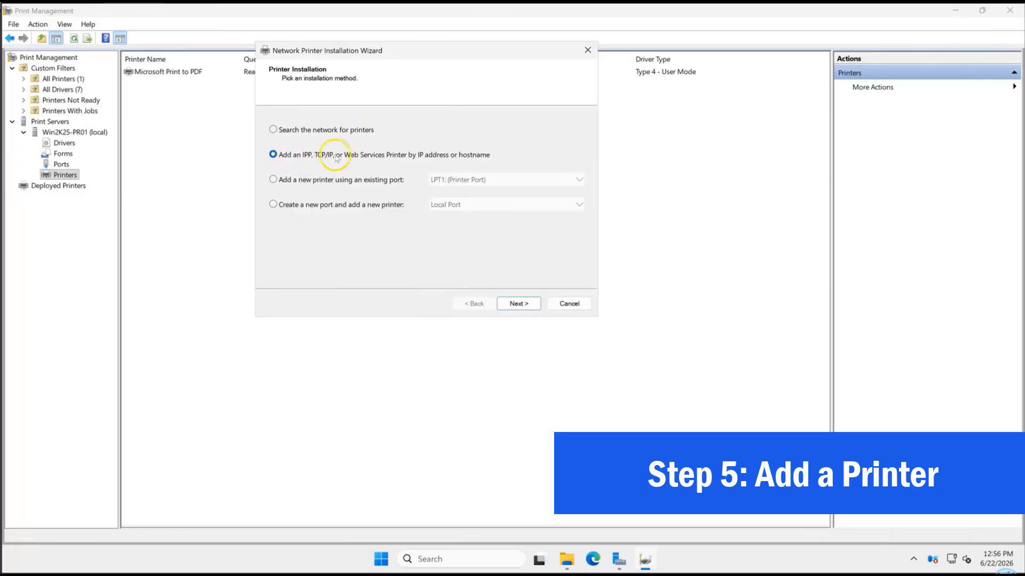
click(316, 180)
click(565, 180)
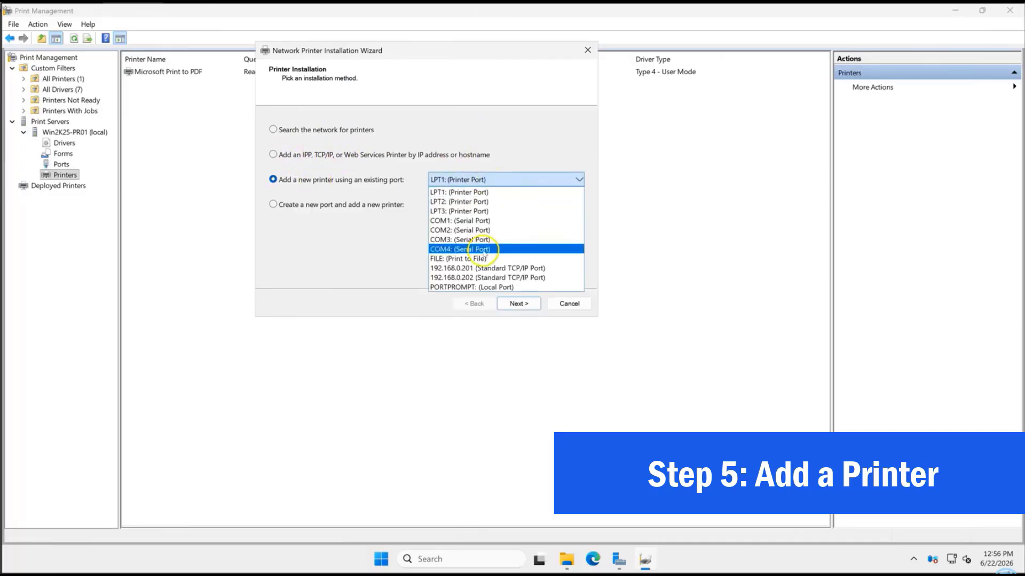
click(454, 269)
click(505, 302)
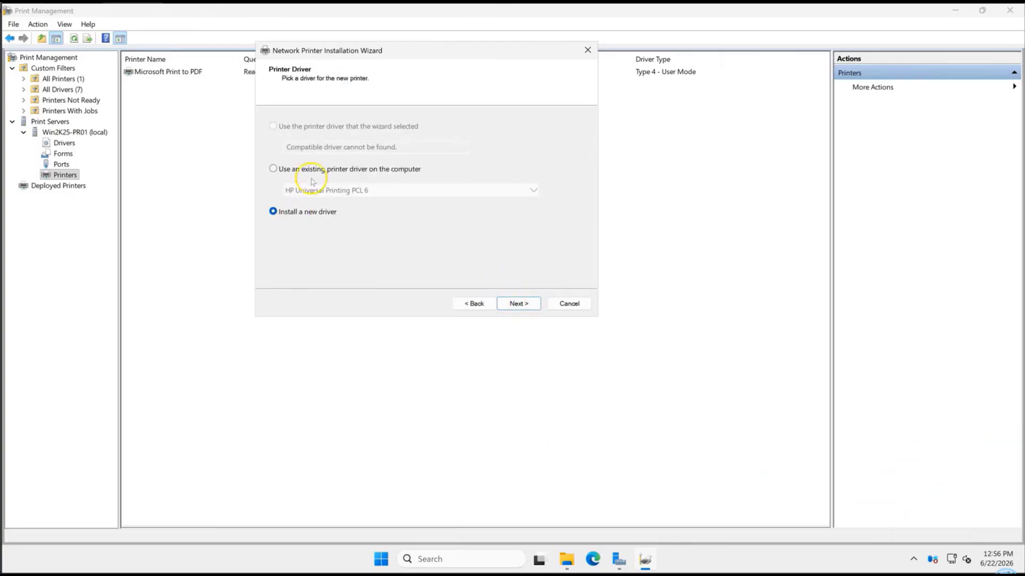
- Assign the existing HP Universal Printing PCL 6 driver to the new printer
click(311, 170)
click(320, 190)
click(312, 201)
click(301, 213)
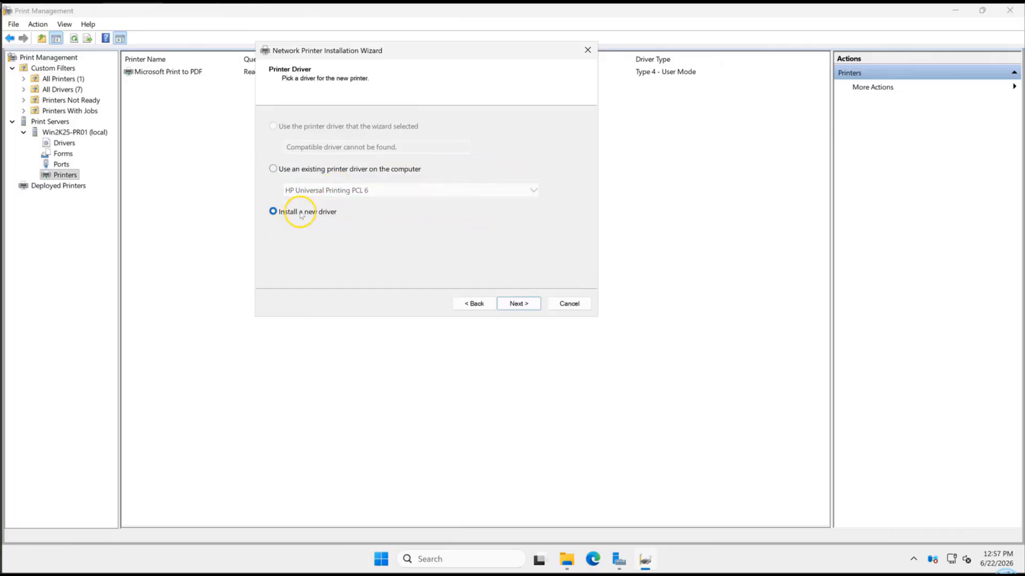
click(318, 169)
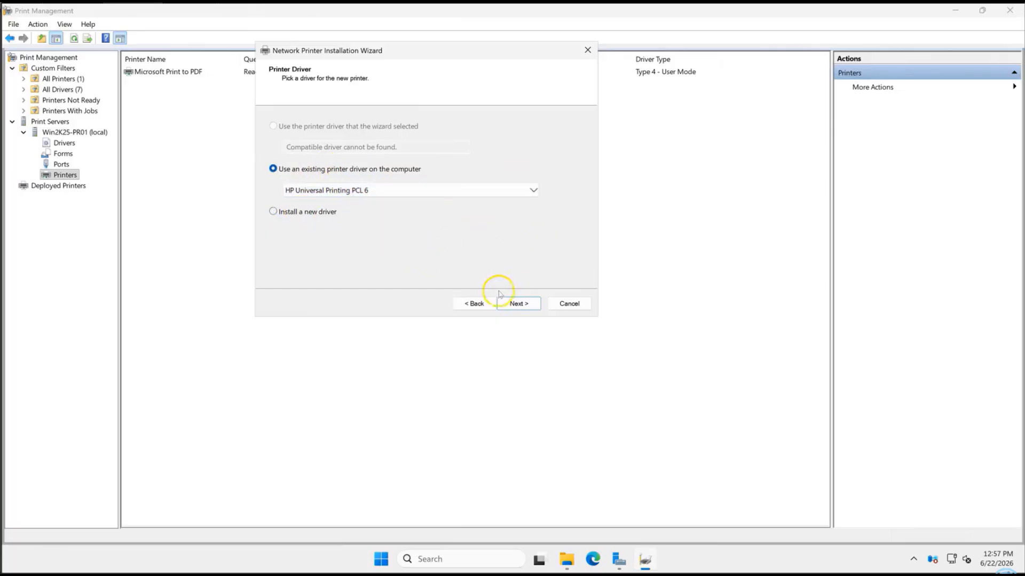
click(478, 304)
click(514, 302)
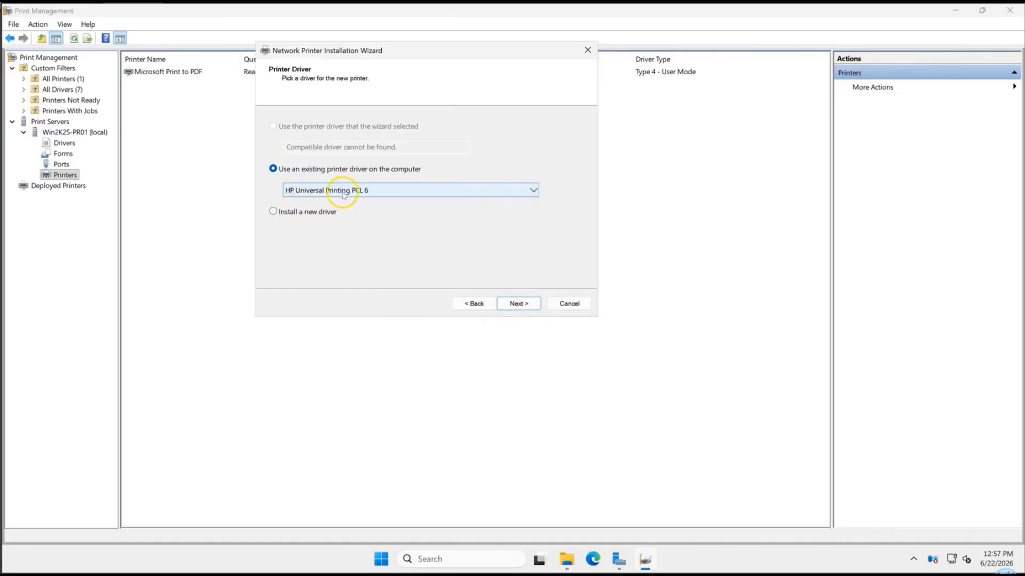
click(520, 303)
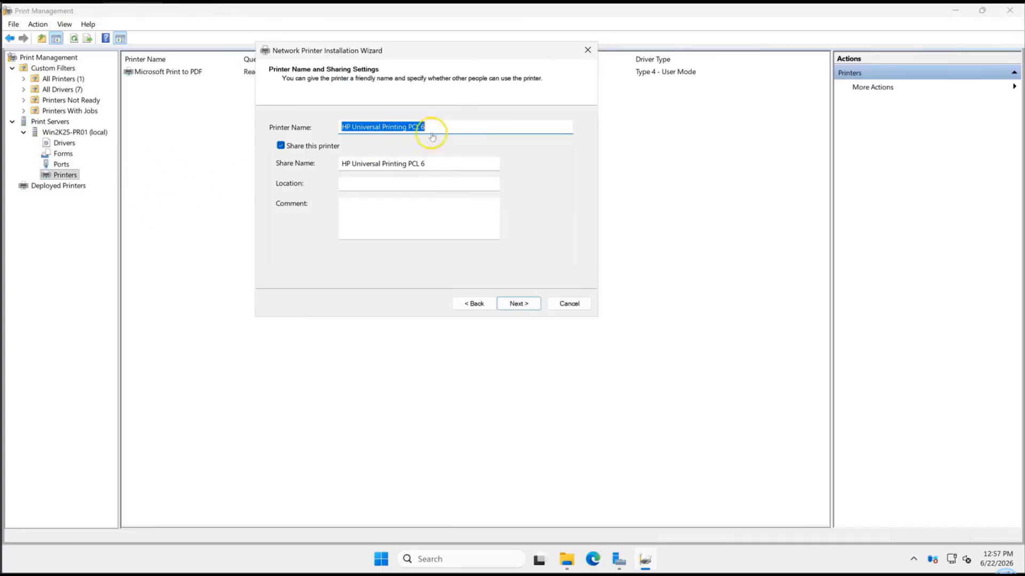
- Set both the printer name and share name to HP-IT-Printer, with IT Dept as the location
drag(444, 124, 335, 124)
text(HP-IT-Printer)
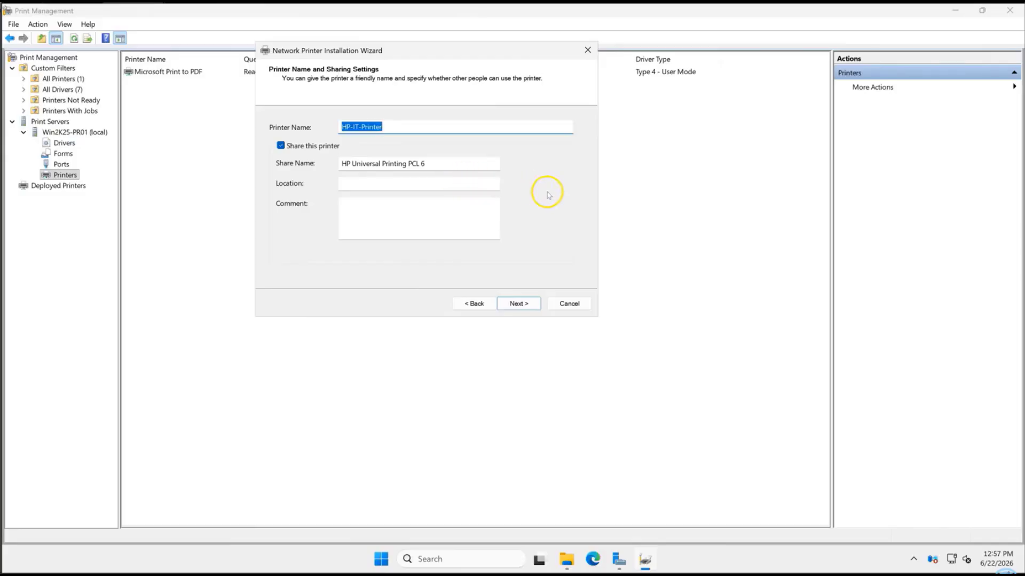
click(447, 164)
key(ctrl+a)
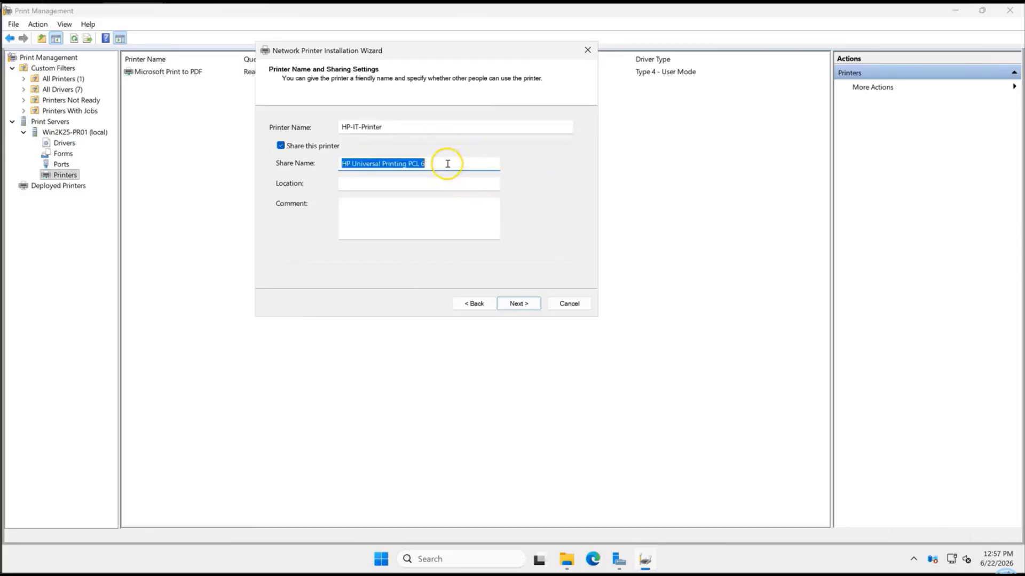
text(HP-IT-Printer)
click(348, 184)
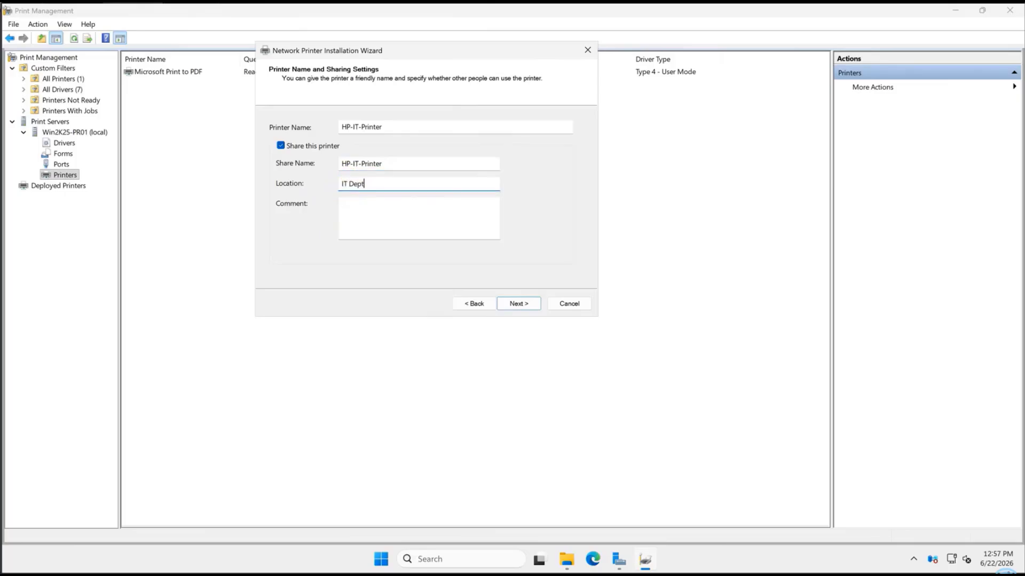
click(530, 311)
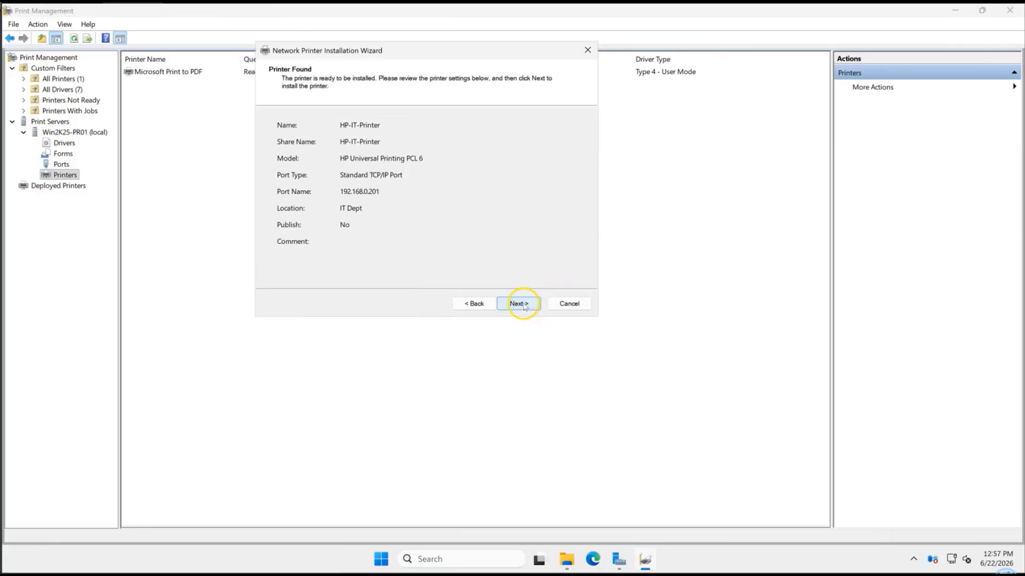
- Review the HP-IT-Printer settings summary, install the printer and finish the wizard without a test page
double_click(354, 126)
click(420, 247)
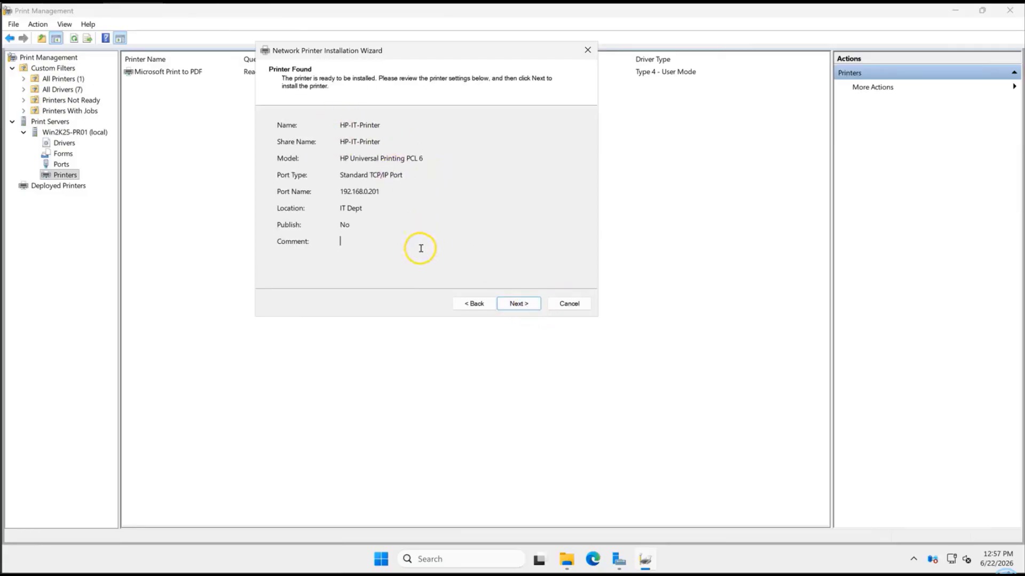
click(519, 304)
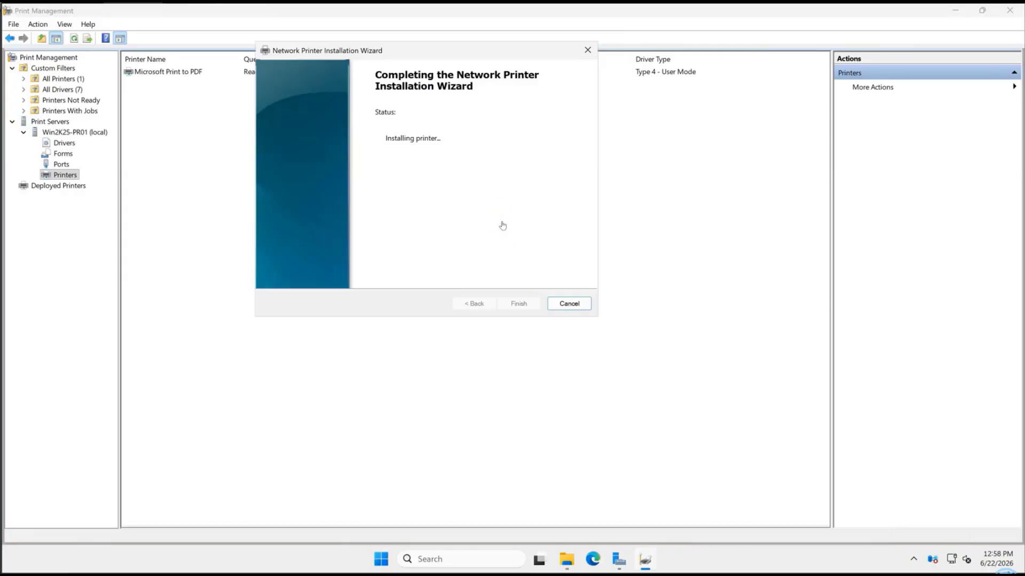
drag(393, 53, 425, 170)
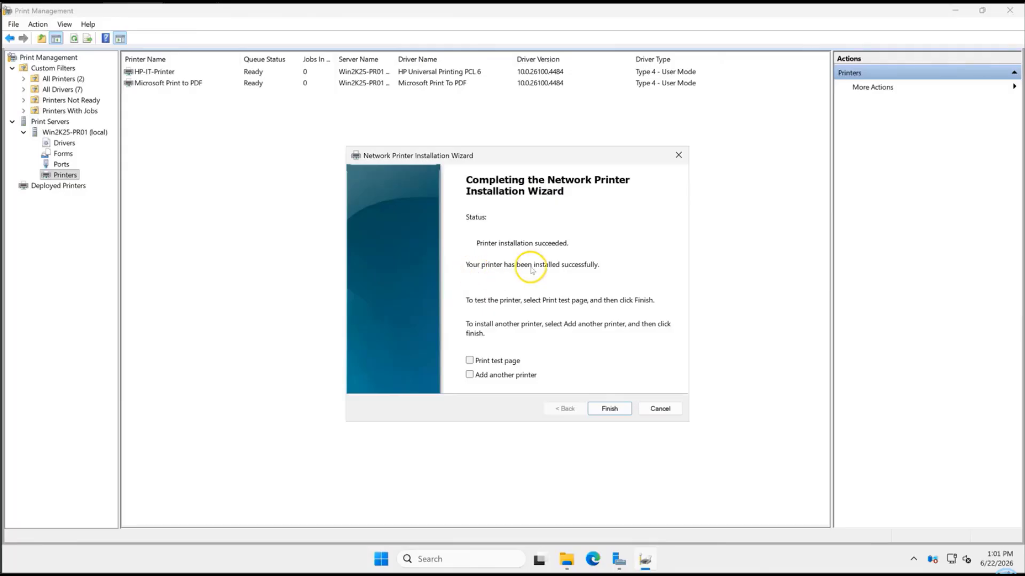
click(610, 409)
- Begin adding another printer on the existing 192.168.0.202 Standard TCP/IP port
right_click(74, 175)
click(108, 183)
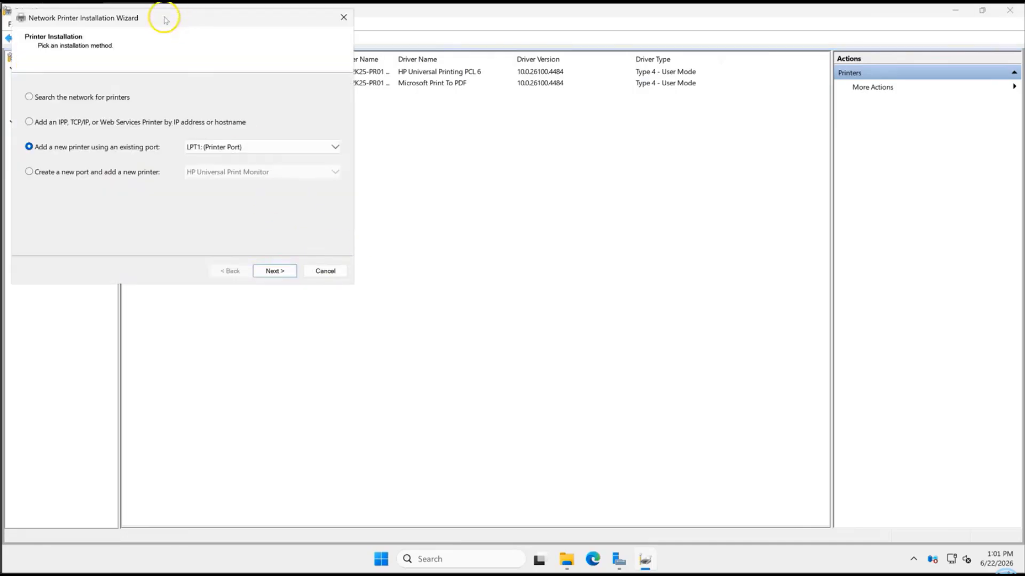
click(593, 235)
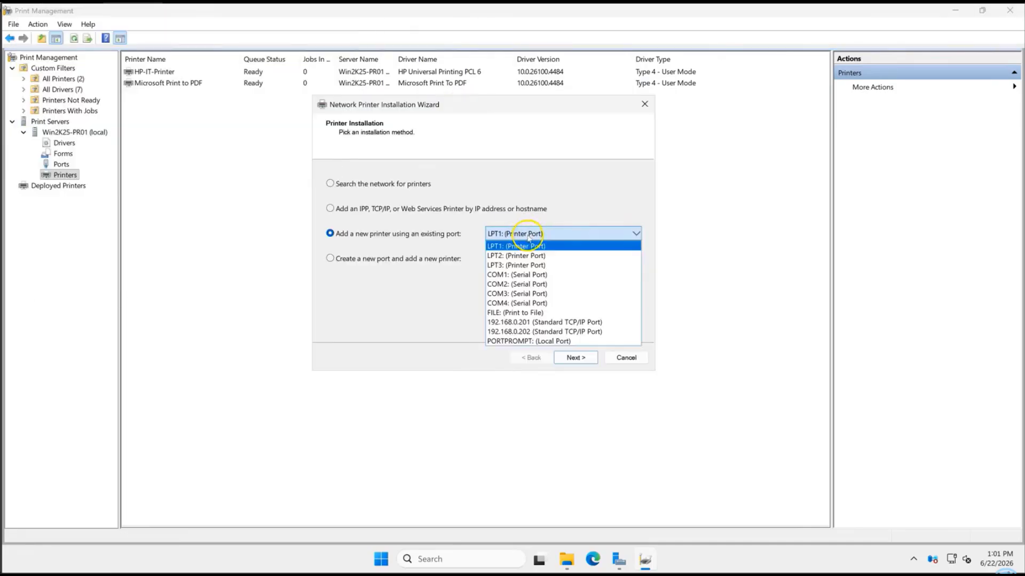
click(530, 332)
click(569, 358)
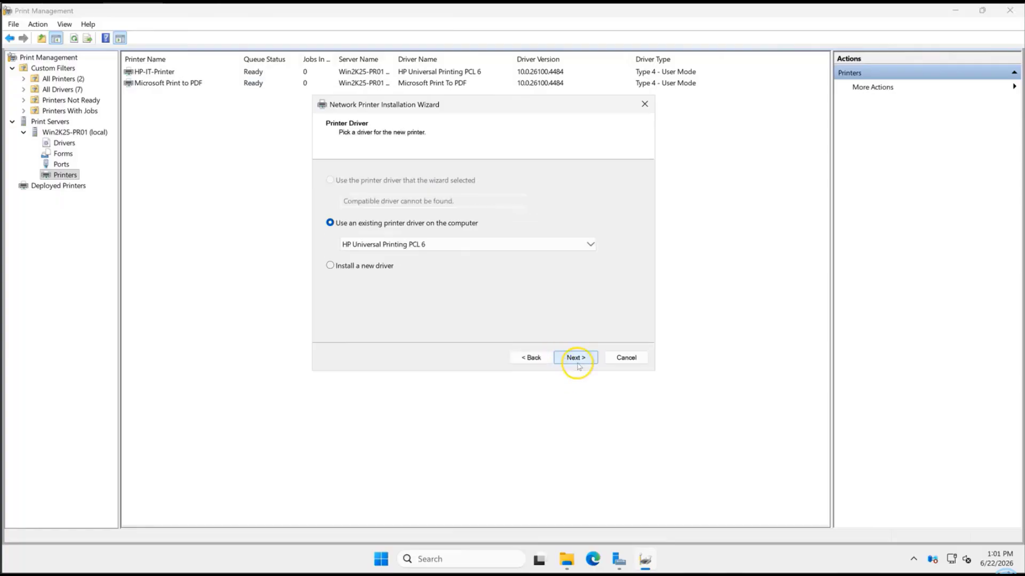
- Keep the HP Universal Printing PCL 6 driver, set both printer and share names to HP-HR-Printer, and enter HR Dept as the location
click(575, 358)
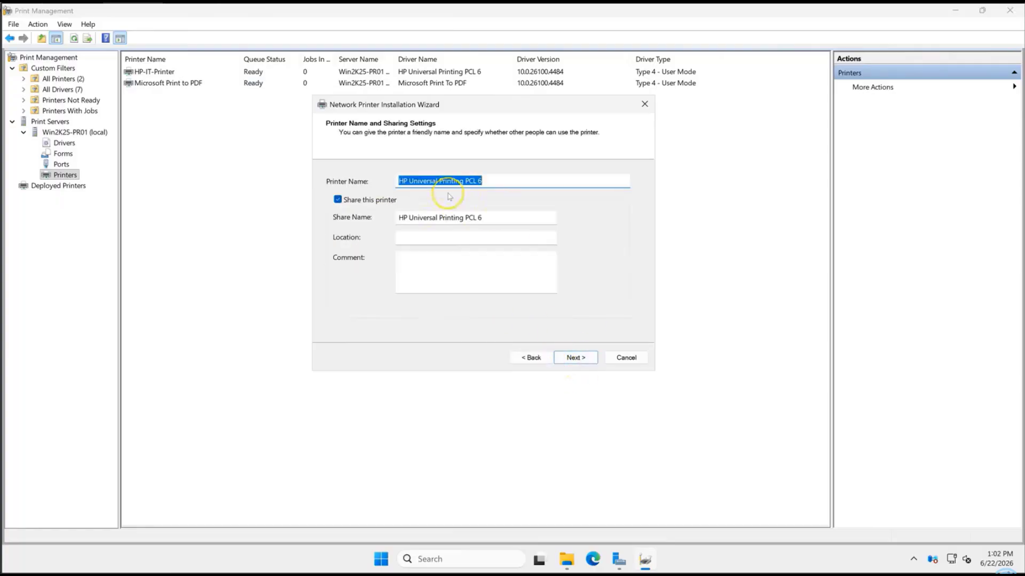
text(HT)
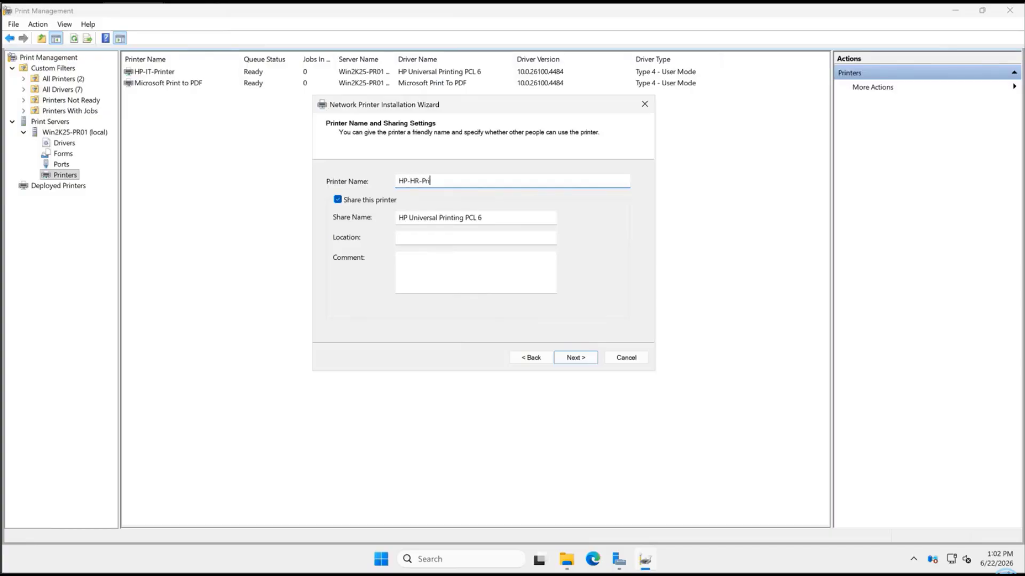
key(ctrl+a)
key(ctrl+c)
click(491, 216)
key(ctrl+a)
key(ctrl+v)
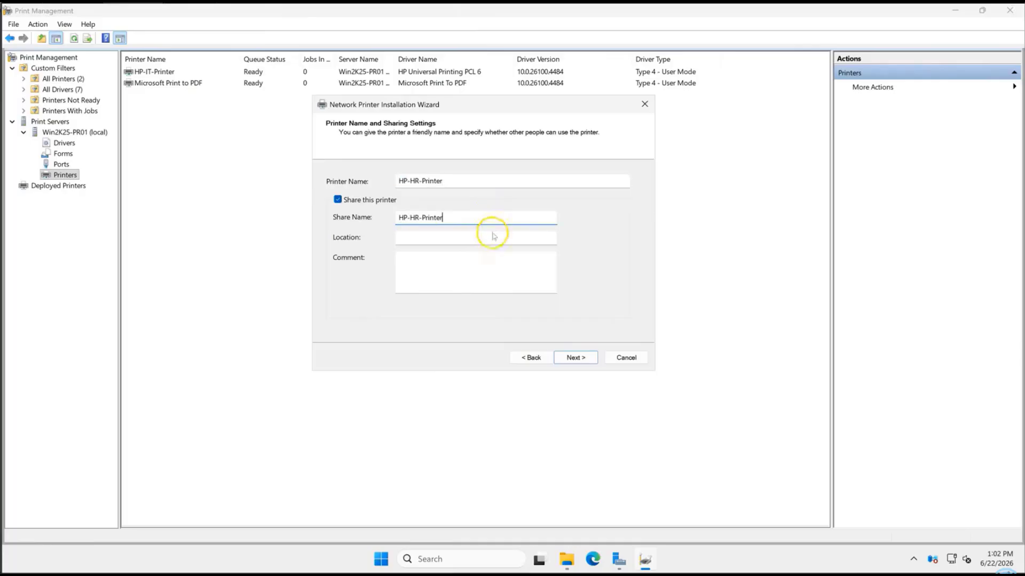
click(427, 236)
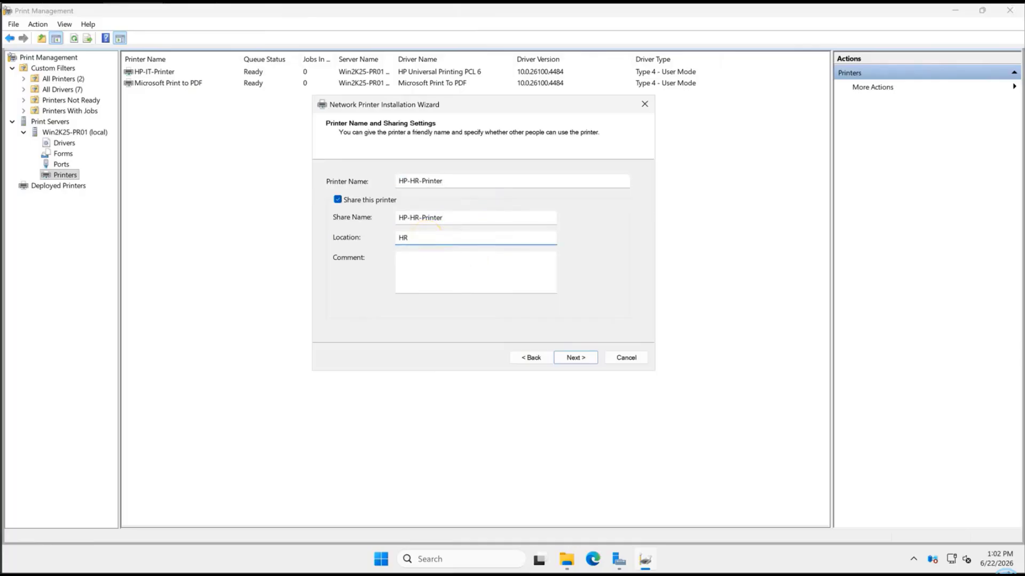
- Review the HP-HR-Printer settings summary, install the printer and finish the wizard without a test page
click(575, 357)
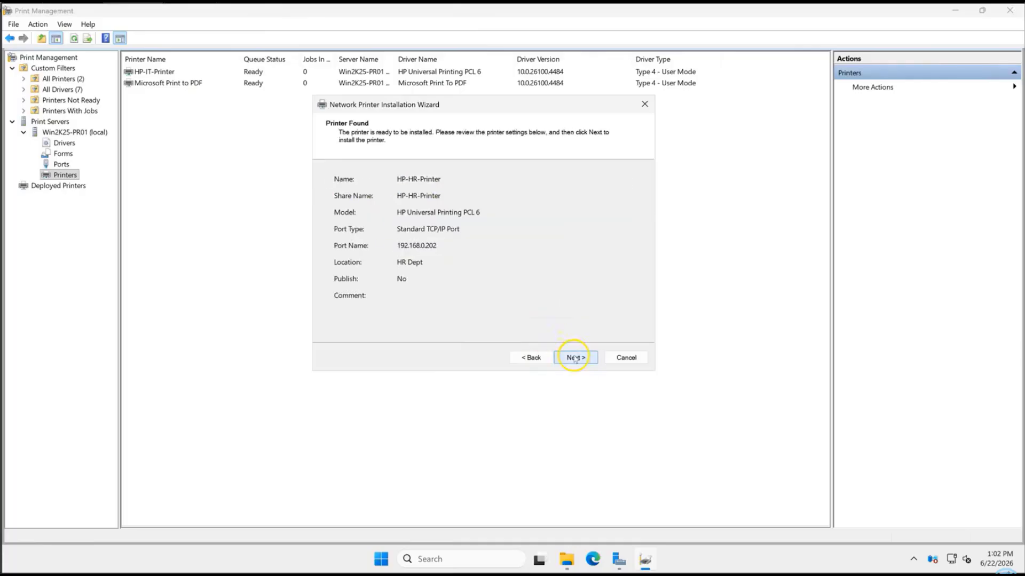
click(575, 358)
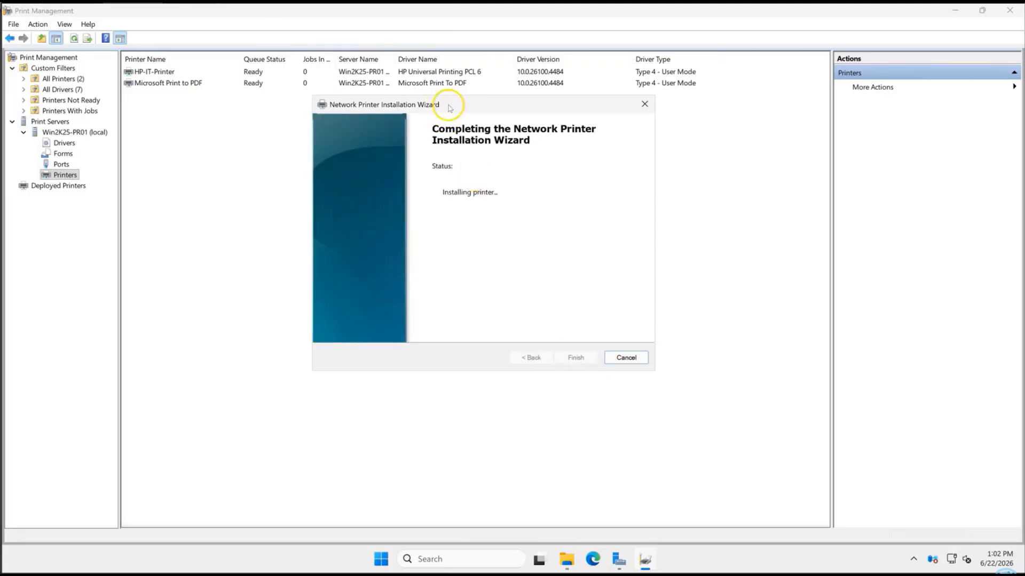
drag(450, 103, 438, 127)
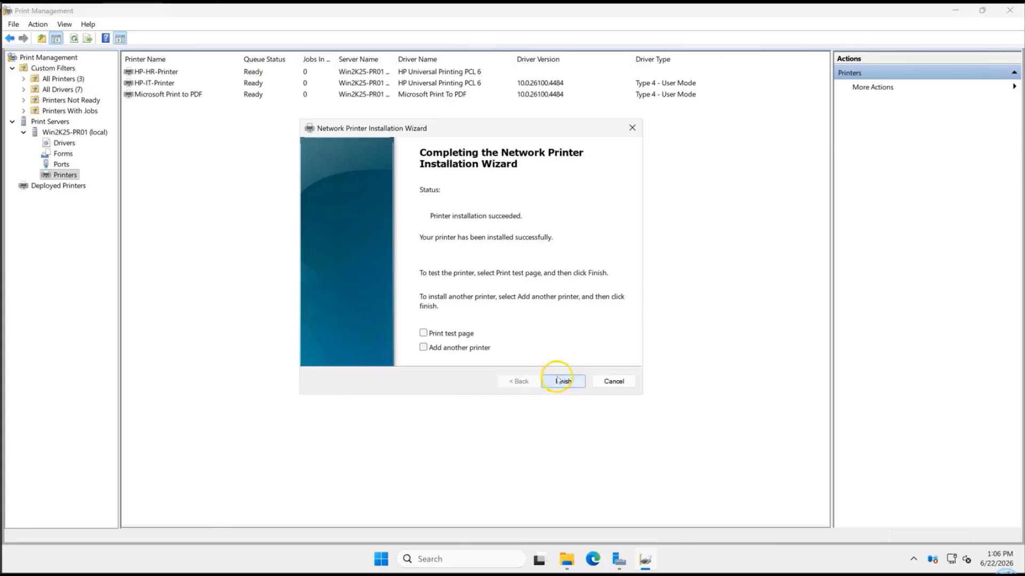
click(561, 381)
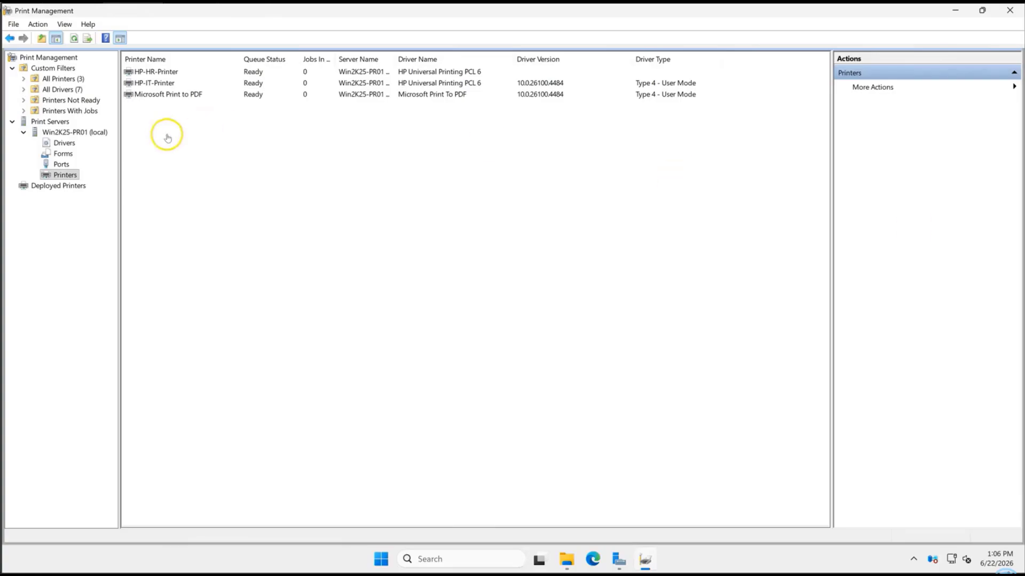
- Look over the print server's ports and installed drivers, and return to its printer list
click(60, 165)
click(63, 143)
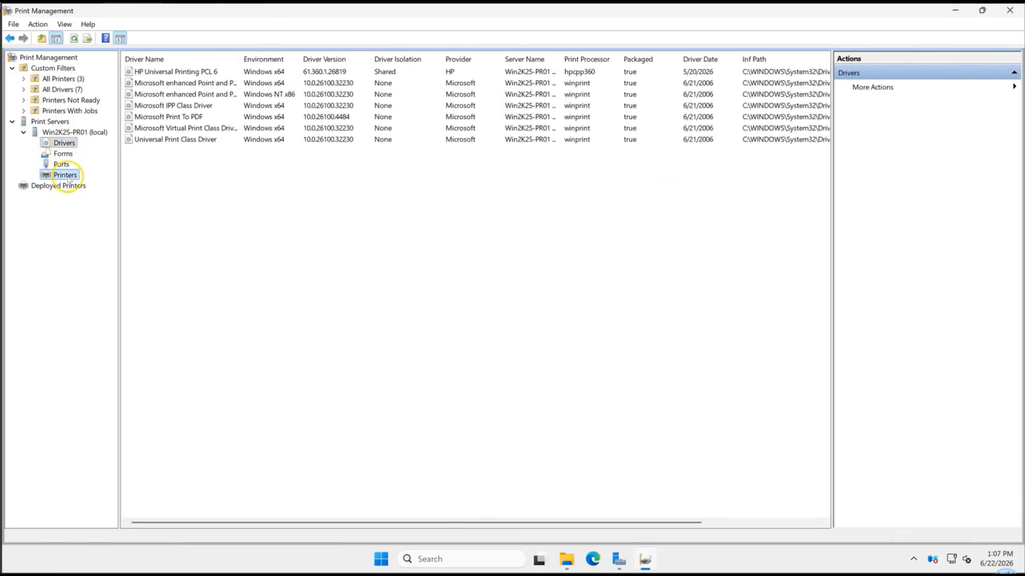
click(66, 177)
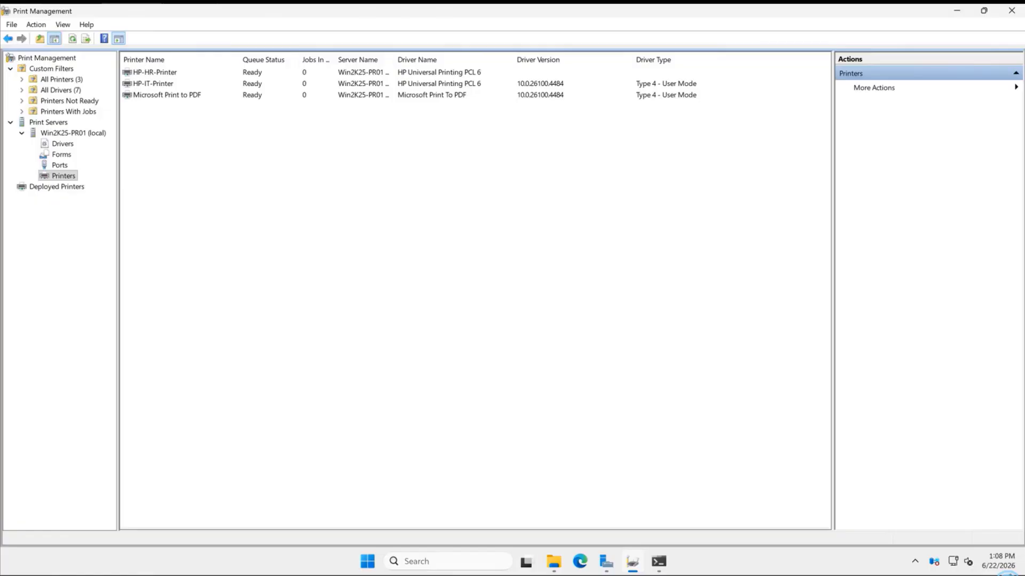
- Open the security properties of HP-HR-Printer and examine the permissions of the listed groups and users
click(157, 72)
right_click(172, 73)
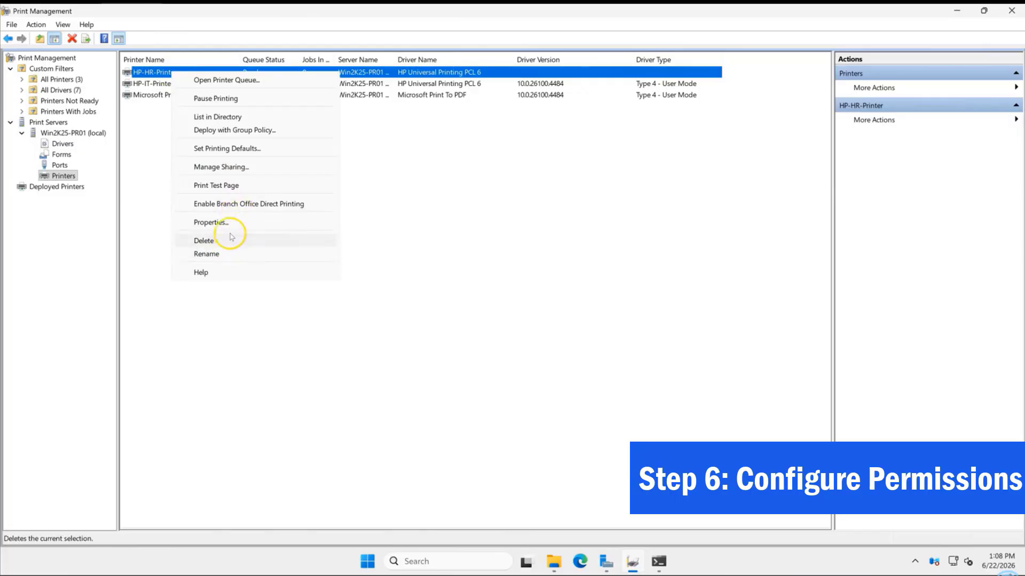
click(233, 224)
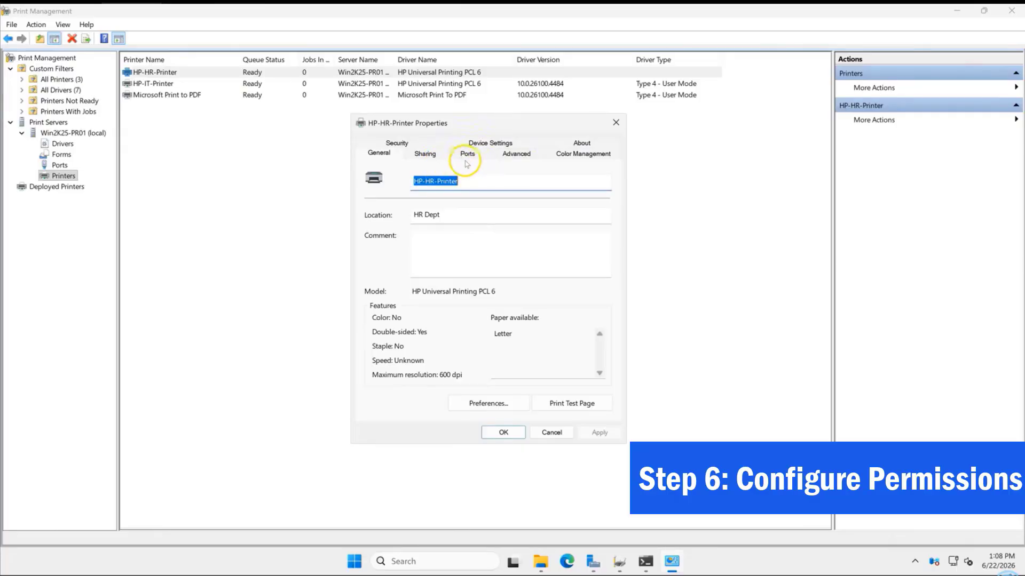
click(398, 143)
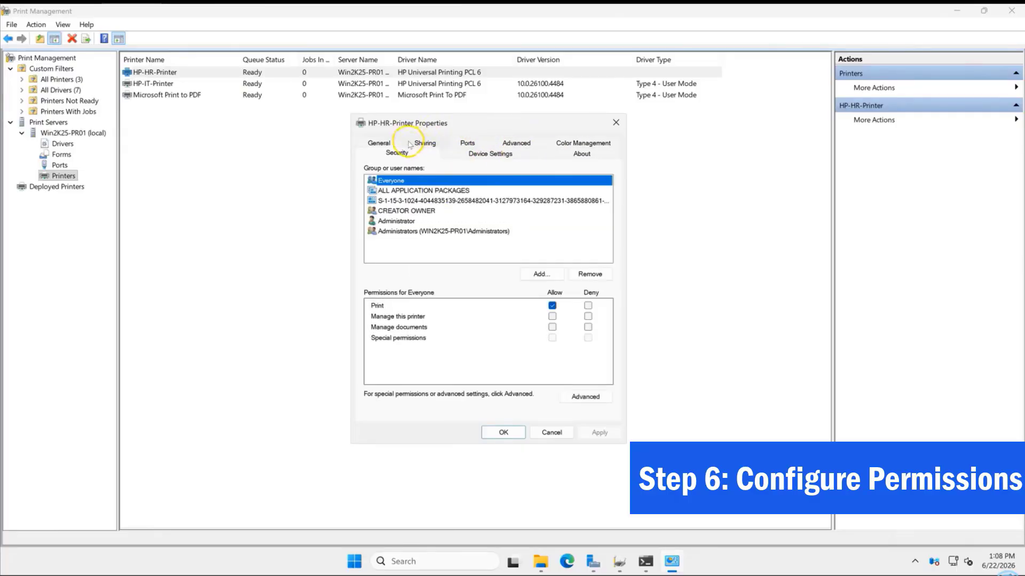
click(426, 190)
click(422, 201)
click(419, 211)
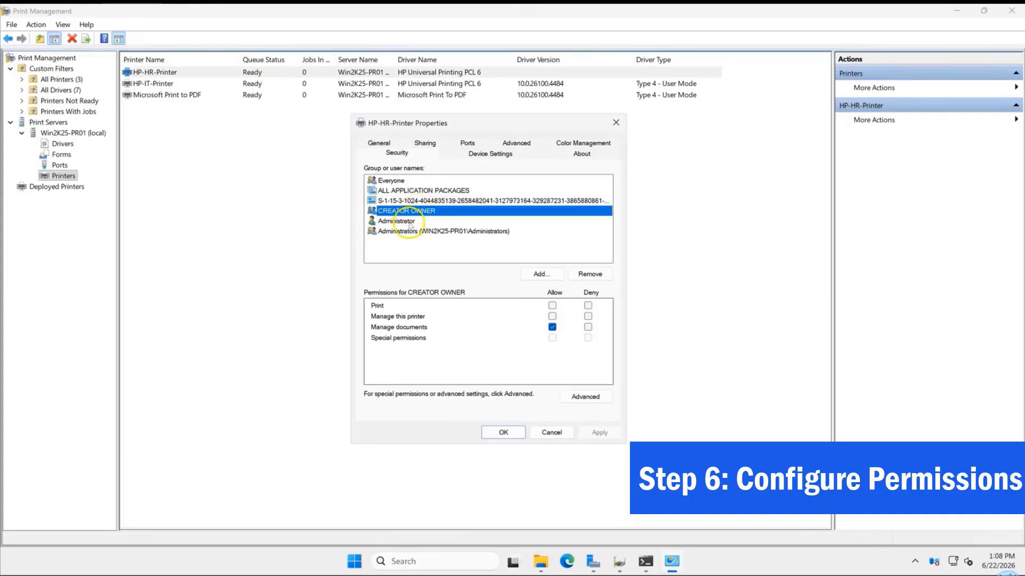
click(407, 221)
- Replace Everyone with the GG_HR group in the HP-HR-Printer permissions, allow it Print only, and apply the change
click(392, 182)
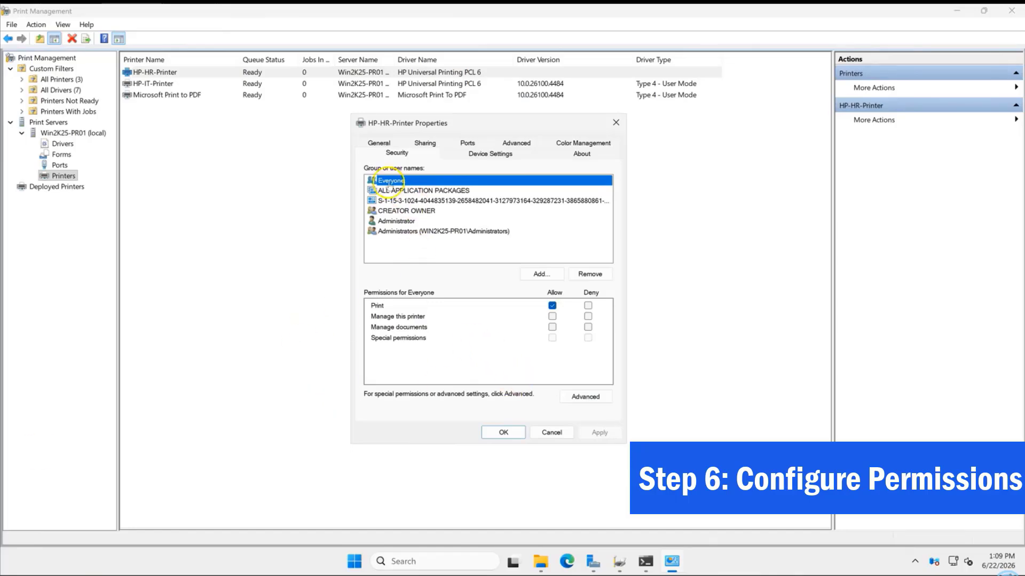
click(590, 274)
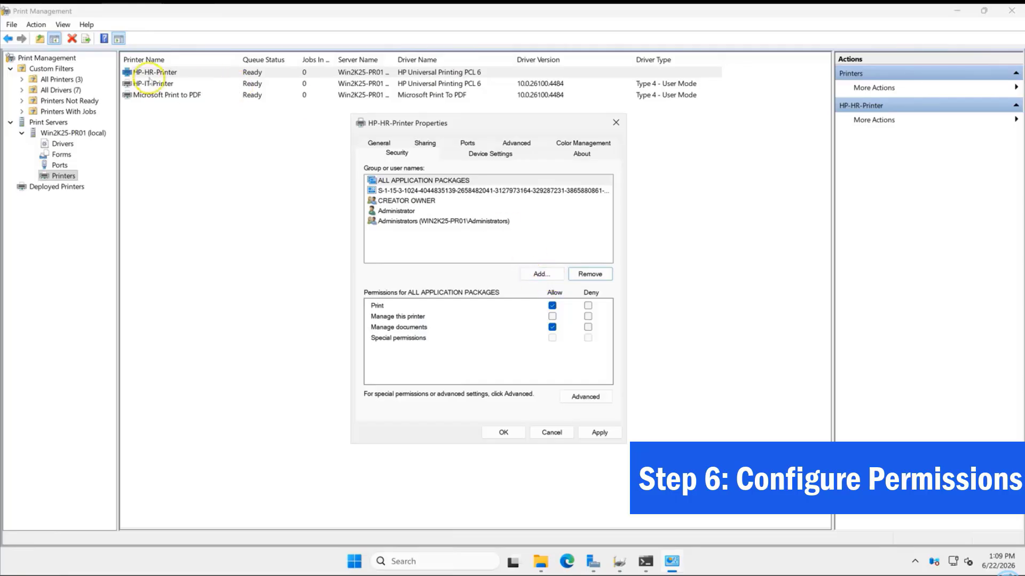
click(539, 273)
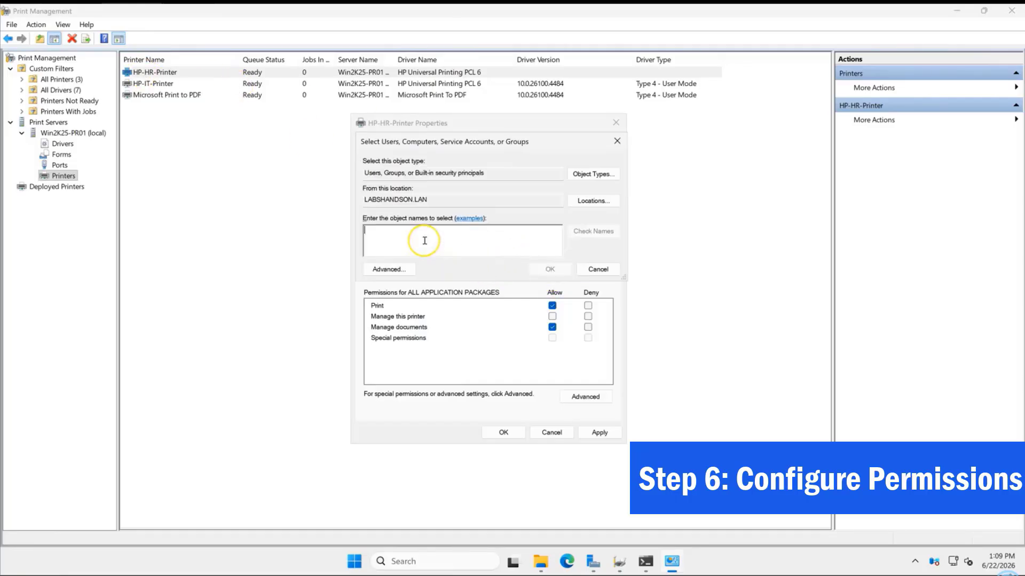
text(GG_HR)
key(Return)
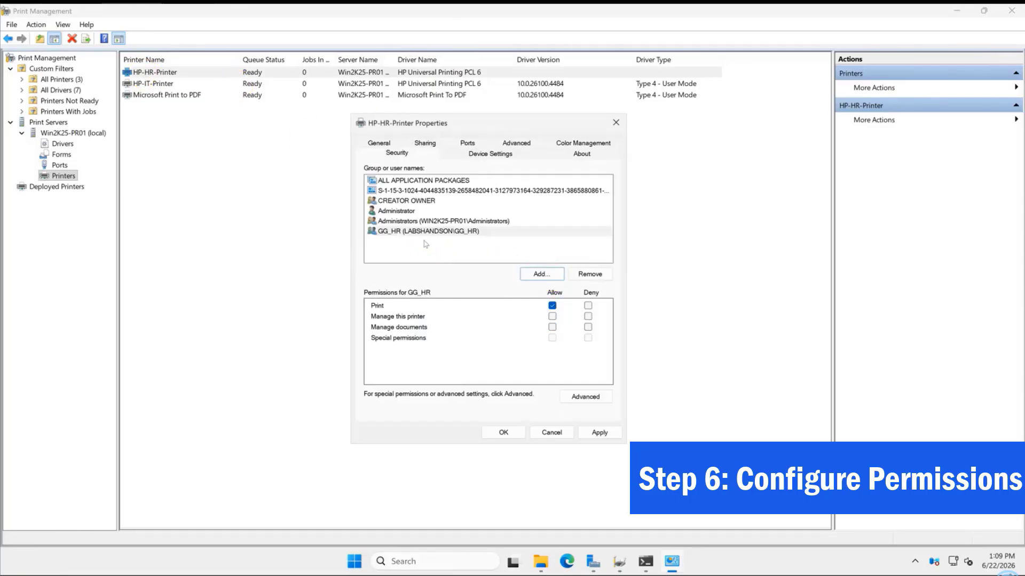
click(422, 232)
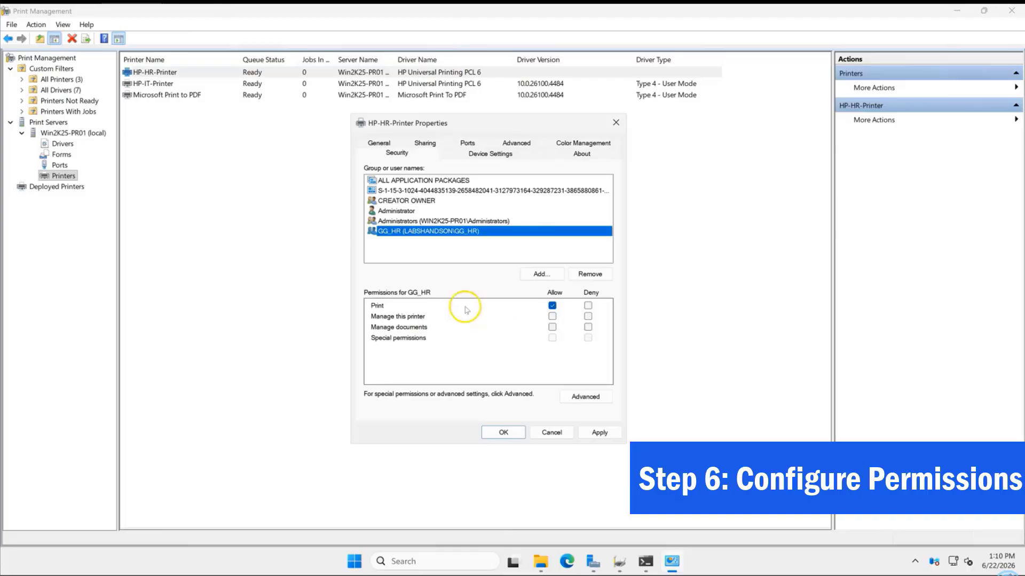
click(600, 433)
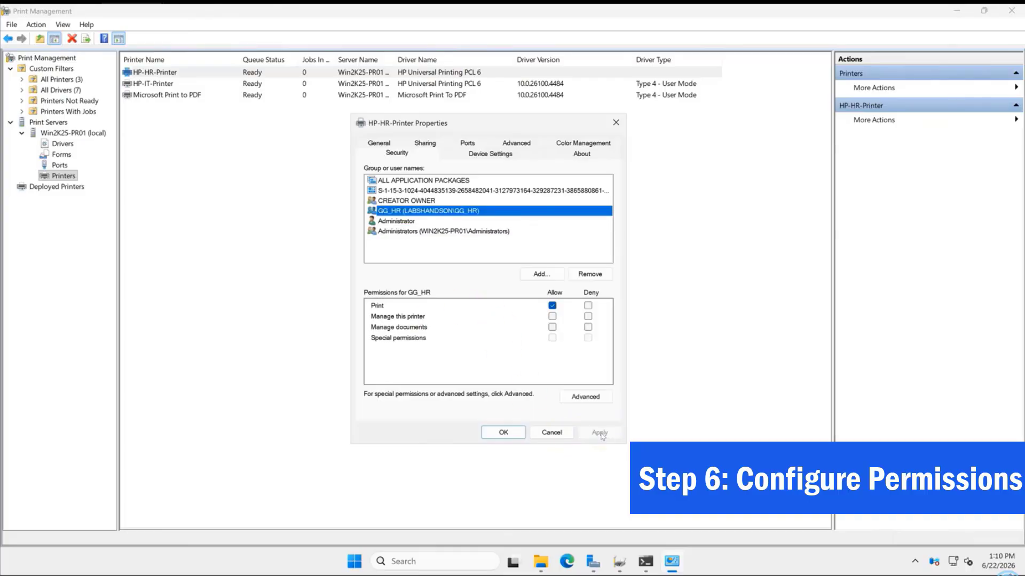
click(503, 432)
- Open the security properties of HP-IT-Printer and remove the Everyone group from its permissions
right_click(251, 83)
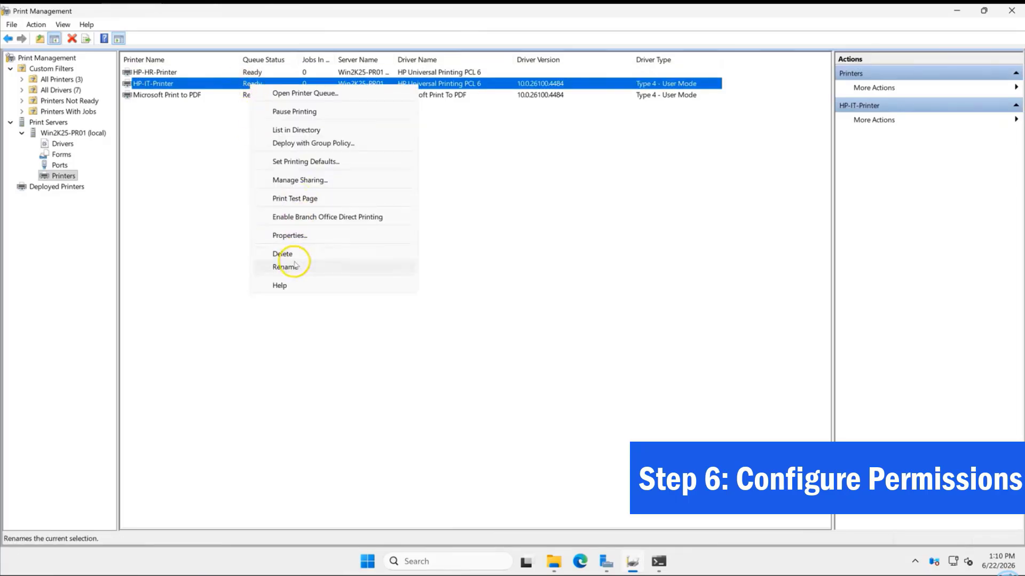
click(302, 236)
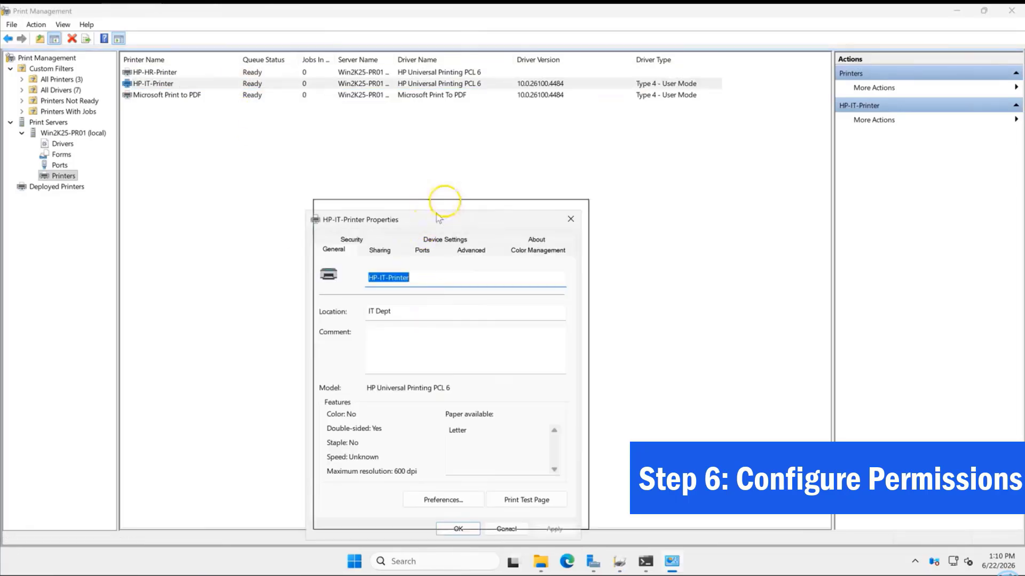
click(429, 133)
click(621, 264)
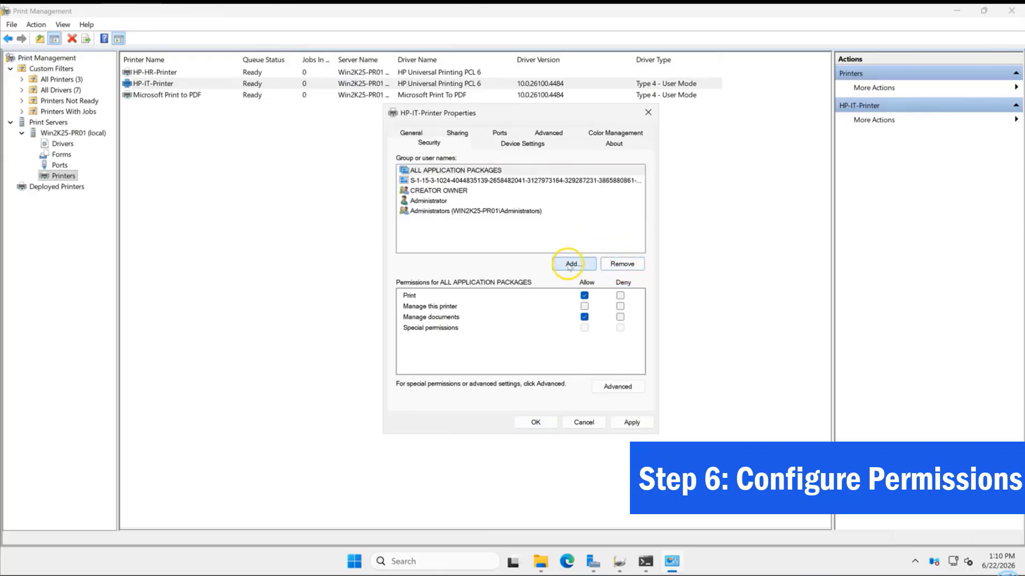
- Add the GG_ITAdmins group to the HP-IT-Printer permissions, allow it Print and Manage this printer, and apply the change
click(572, 264)
text(GG)
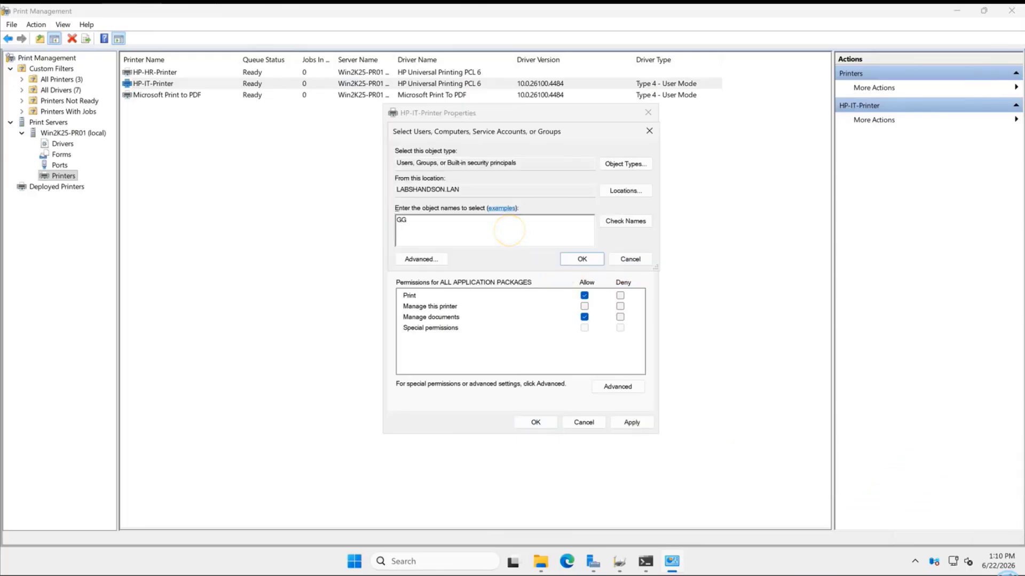
text(_IT)
key(Return)
click(501, 222)
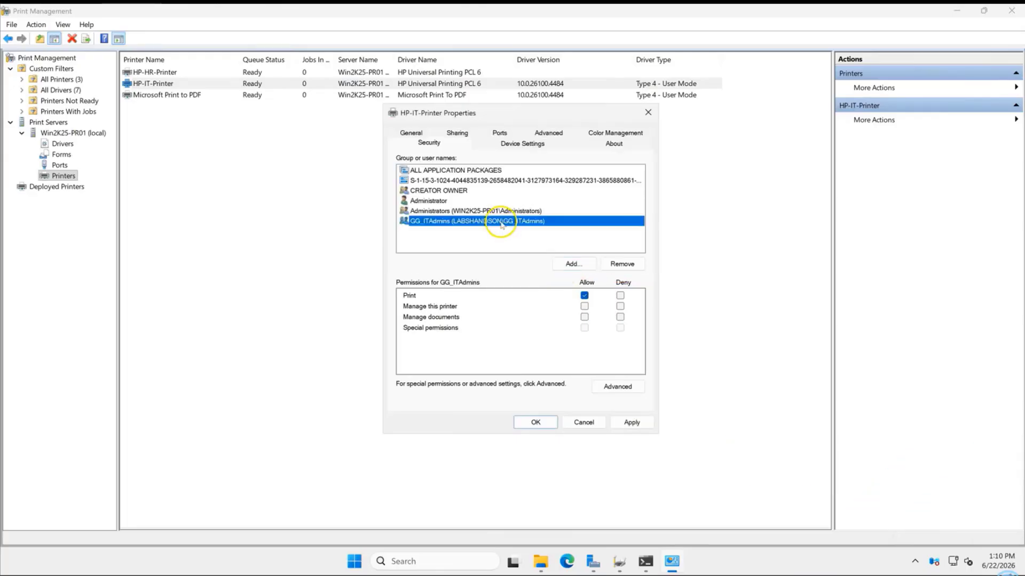
click(585, 306)
click(630, 423)
click(536, 422)
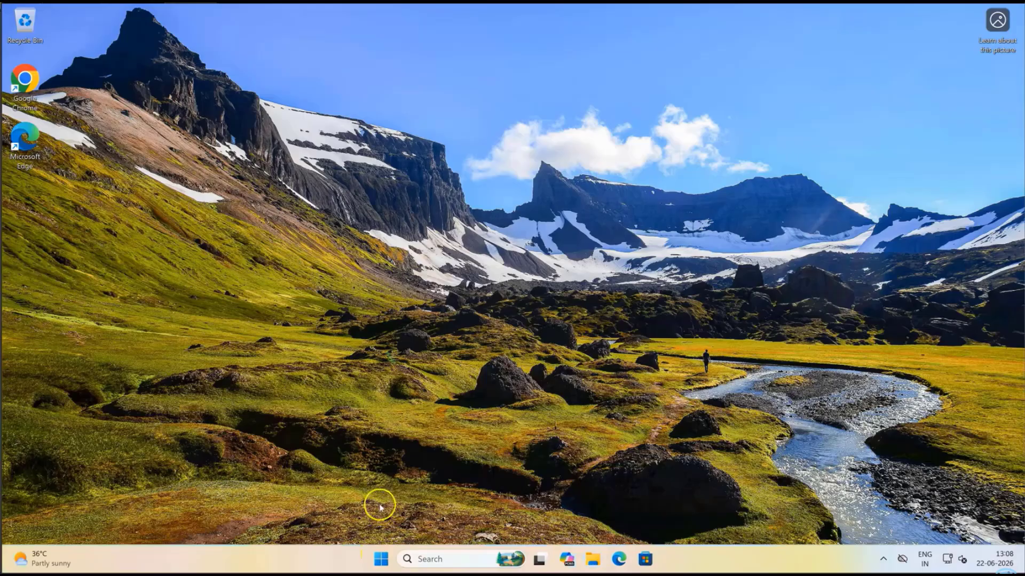
- On the client PC, use Run to open the print server's shared resources at \\Win2K25-PR01
key(super+x)
click(355, 486)
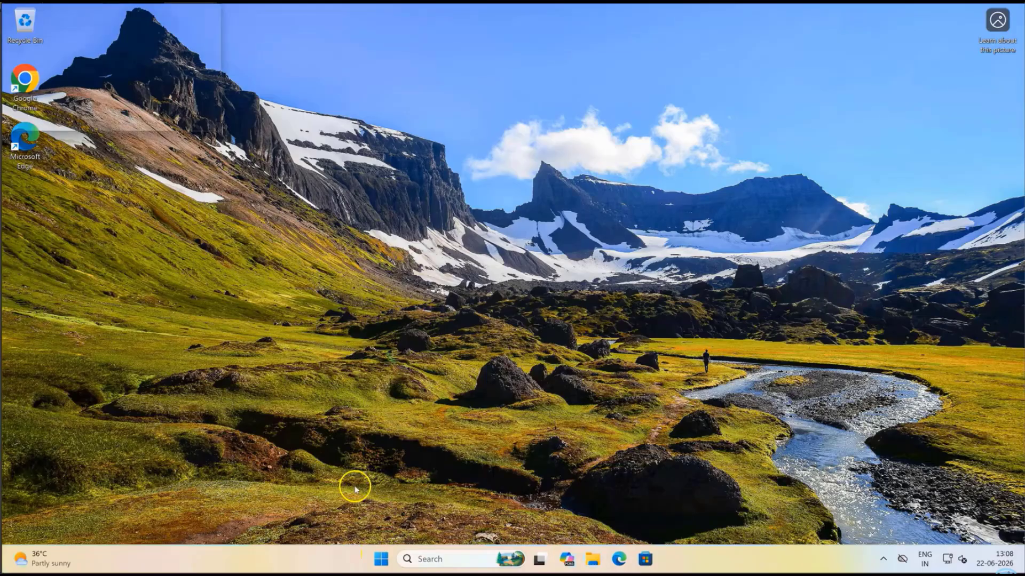
text(\\Win2K25)
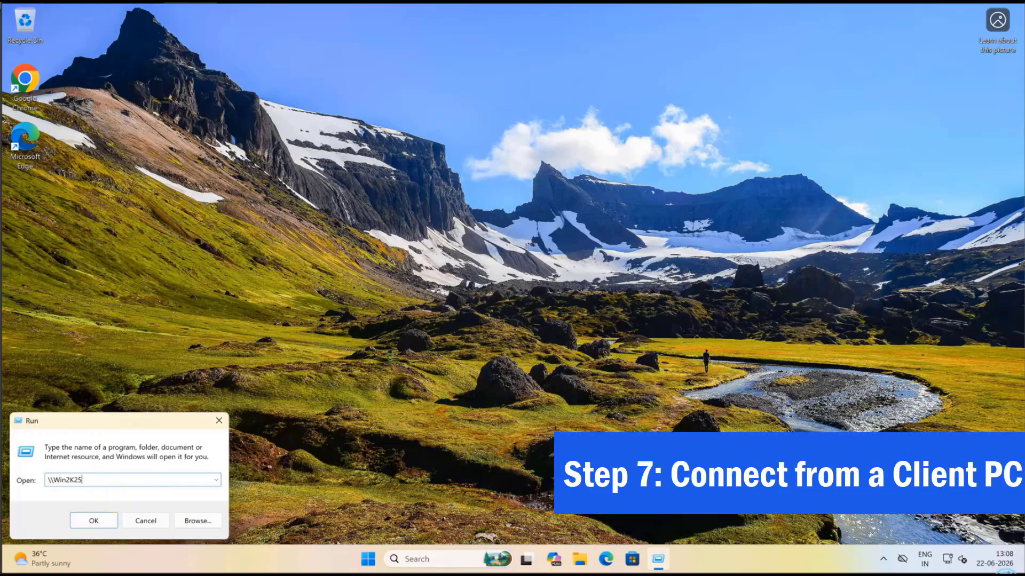
text(-PR)
key(Return)
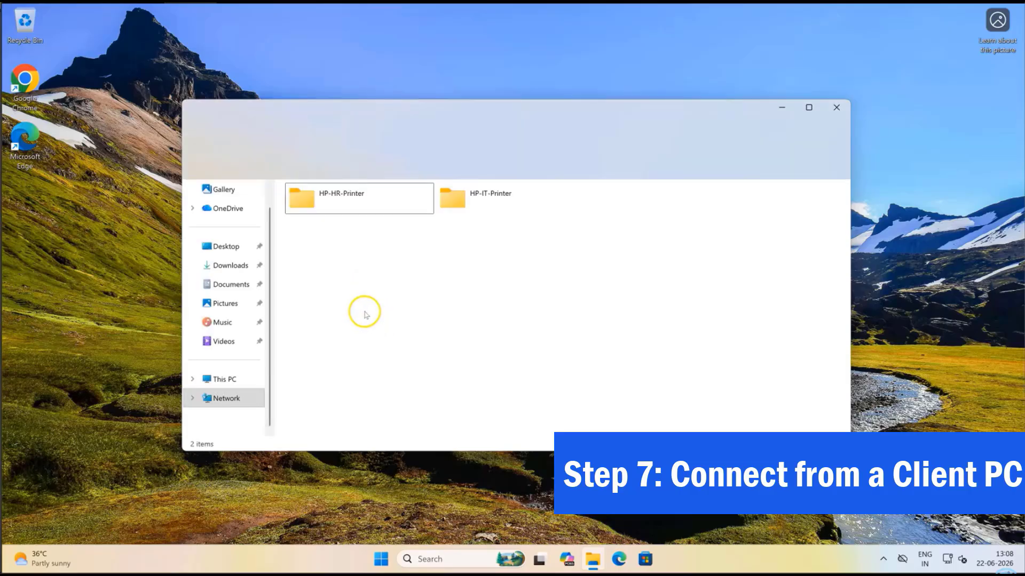
- Look over the printers shared by Win2K25-PR01 and check which account is signed in on the client PC
click(336, 207)
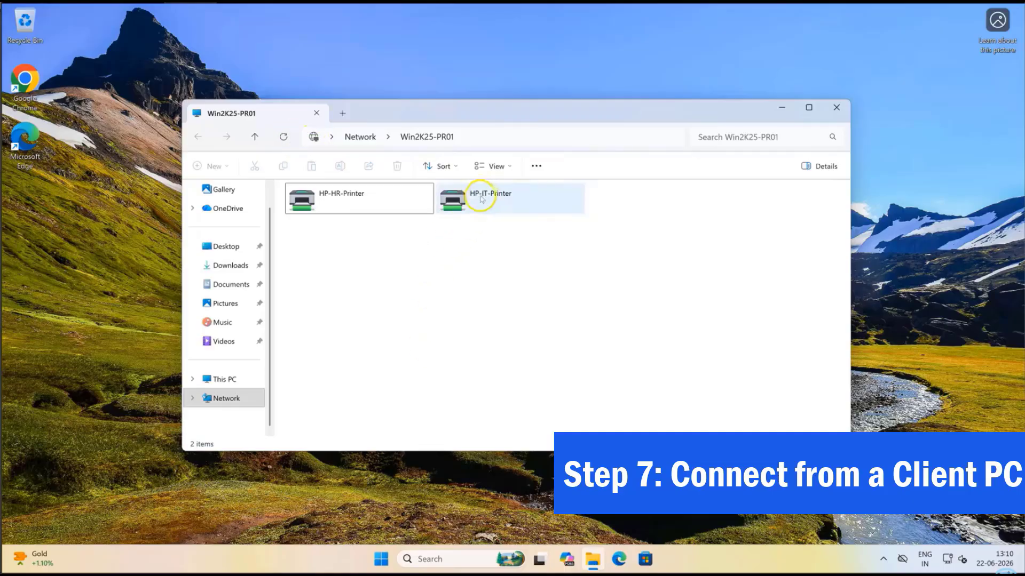
click(388, 567)
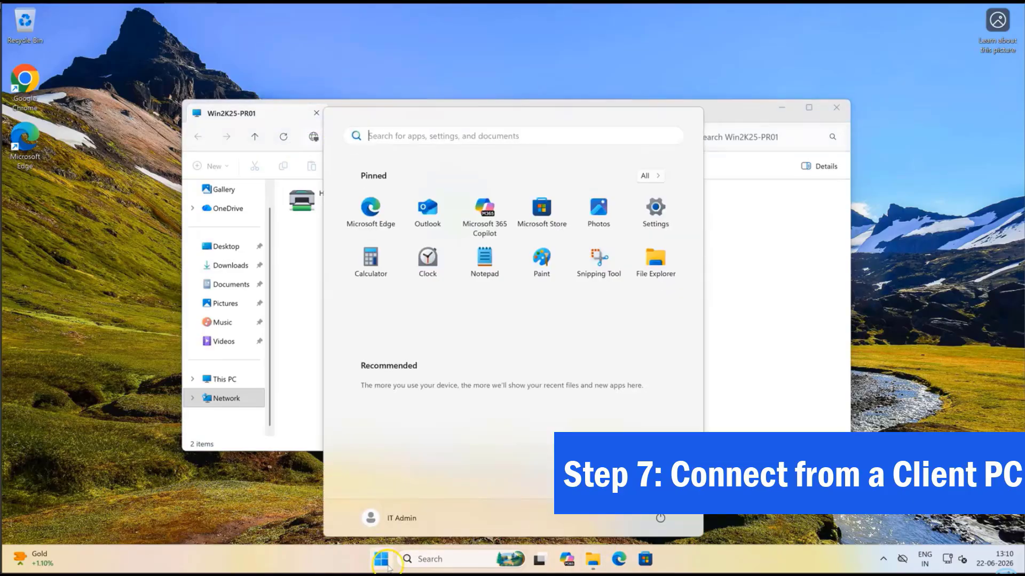
click(761, 312)
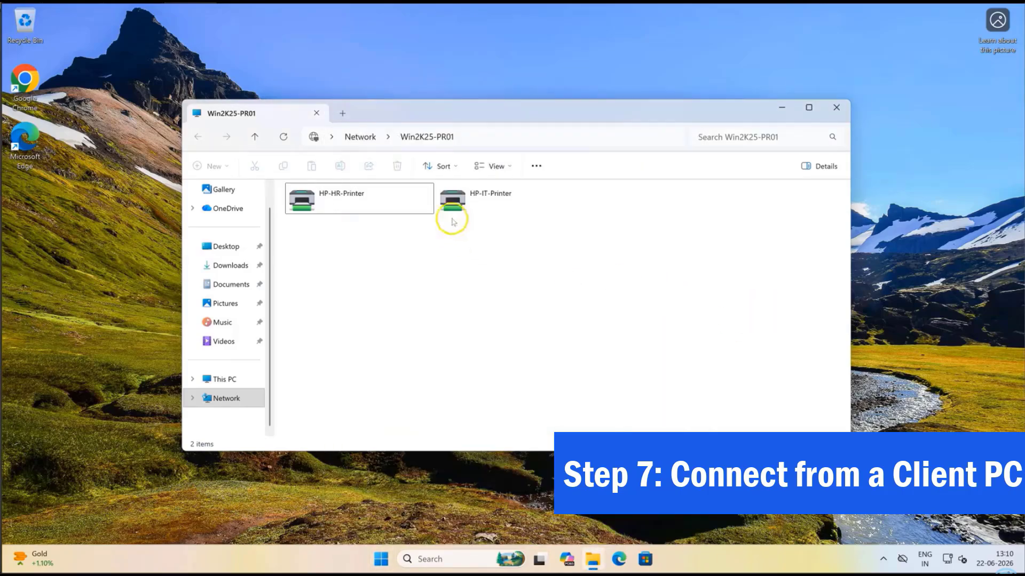
- Connect to the shared HP-IT-Printer and authorize its driver installation with the Administrator username and account password
double_click(451, 201)
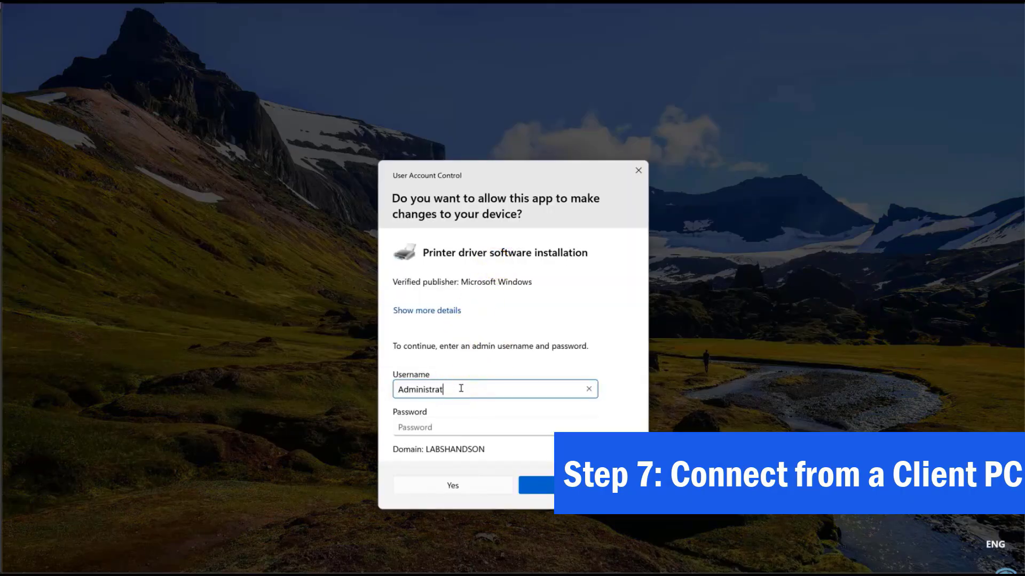
key(Tab)
text(••)
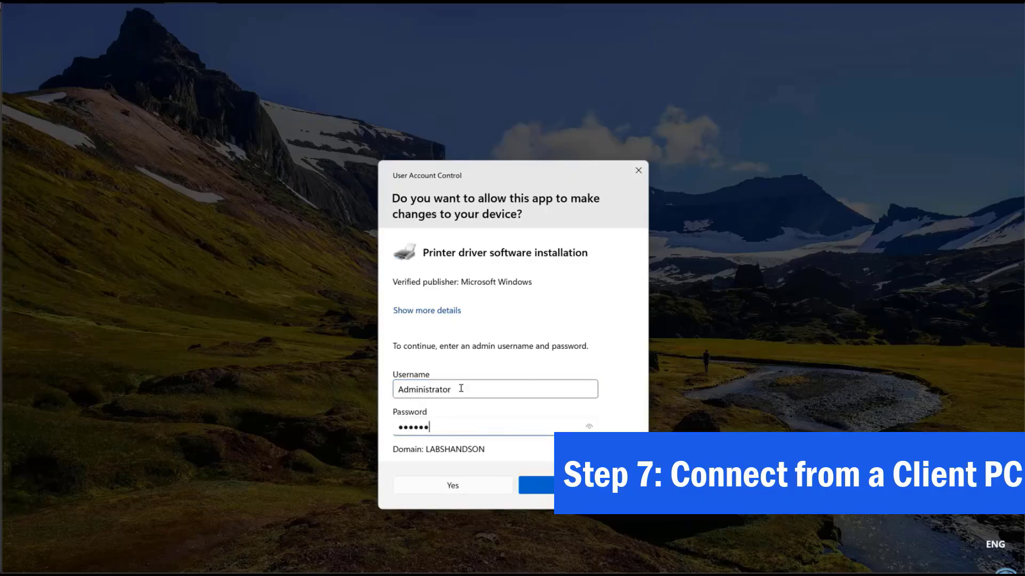
key(Return)
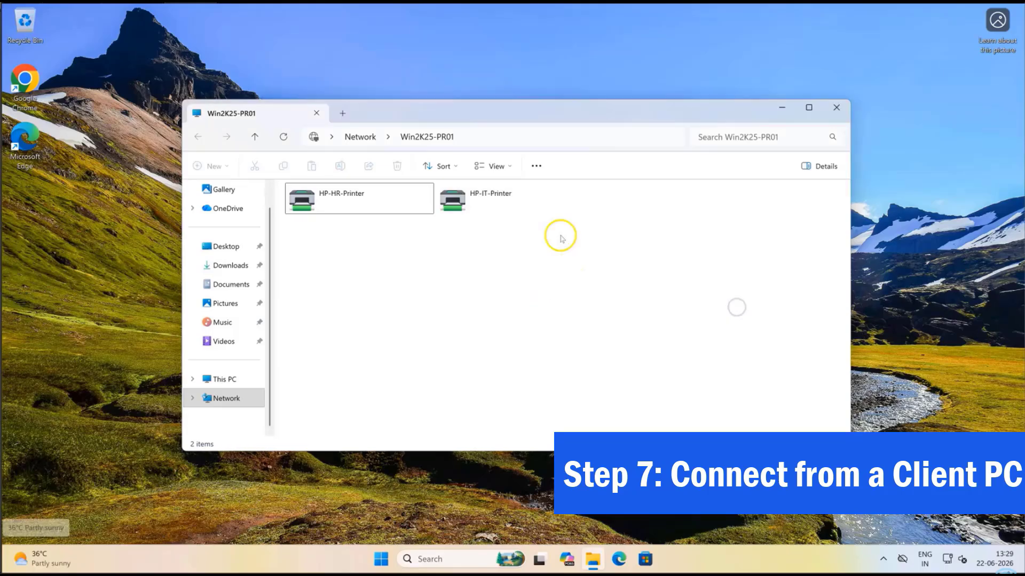
- Open the HP-IT-Printer print queue on the client PC, enlarge its window to view the job columns, and close it
double_click(469, 201)
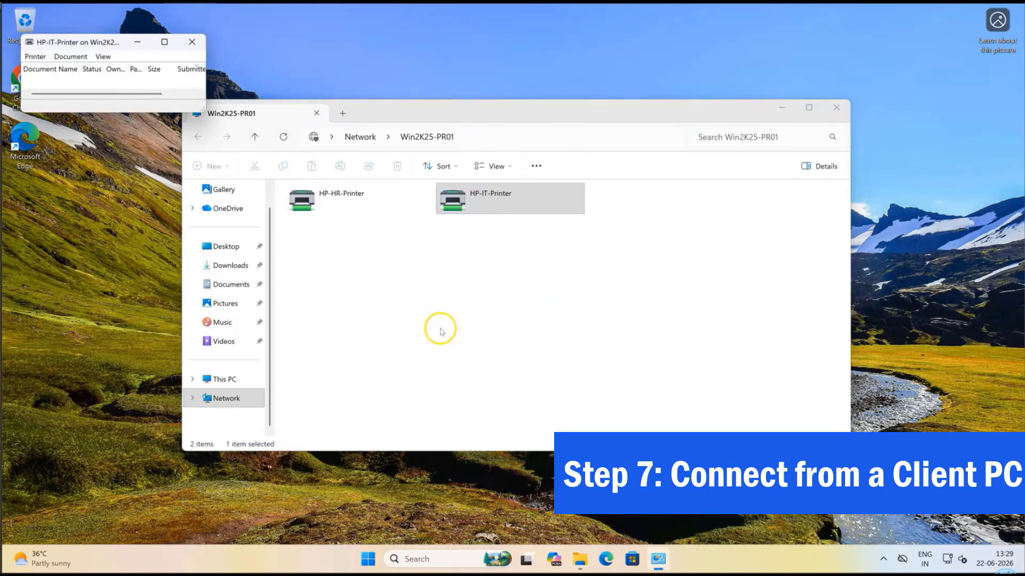
drag(205, 111, 458, 287)
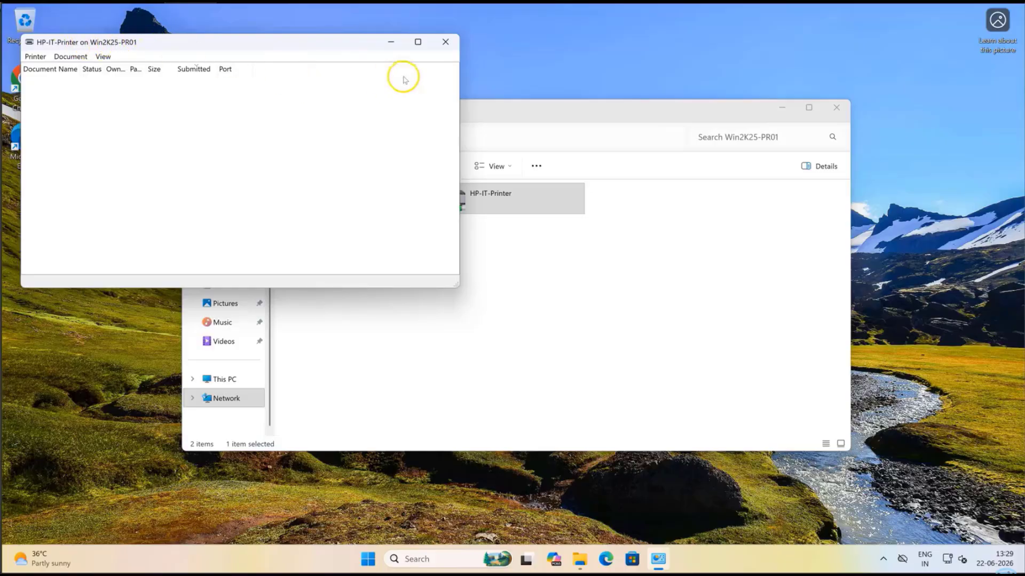
click(444, 42)
- Open the Printers & scanners settings, view the settings page of HP-IT-Printer on Win2K25-PR01, and return to the device list
click(381, 559)
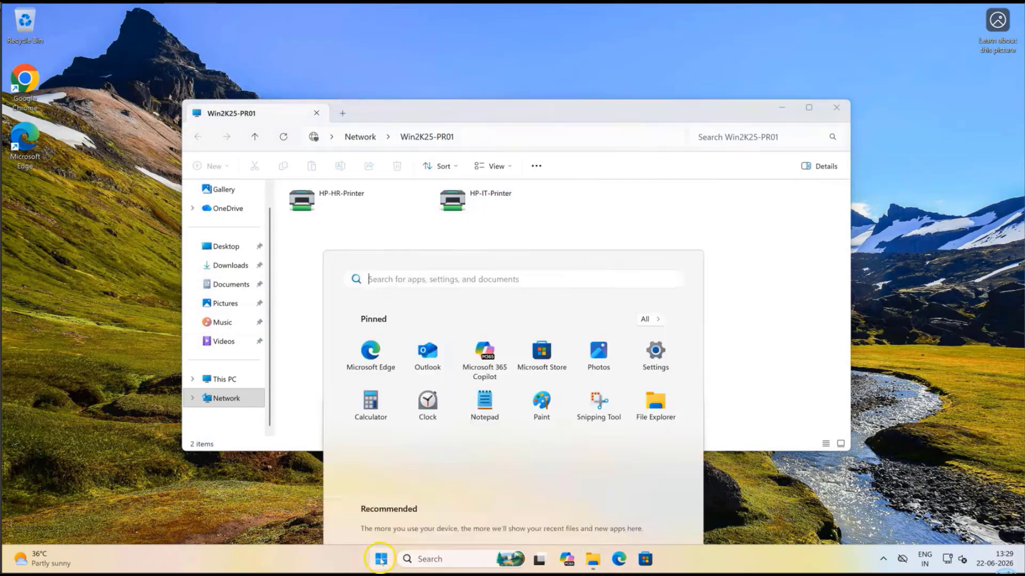
text(print)
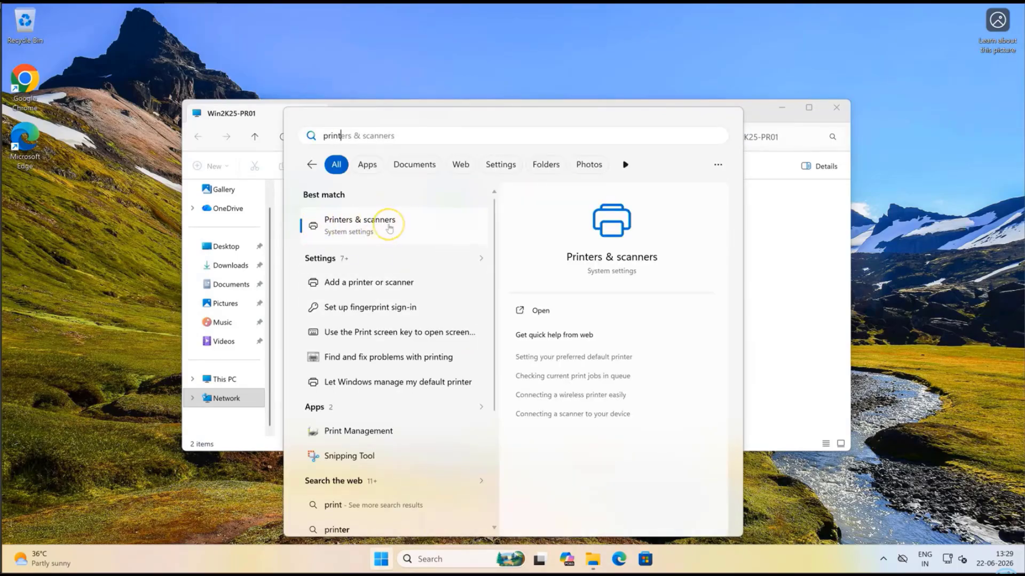
click(389, 229)
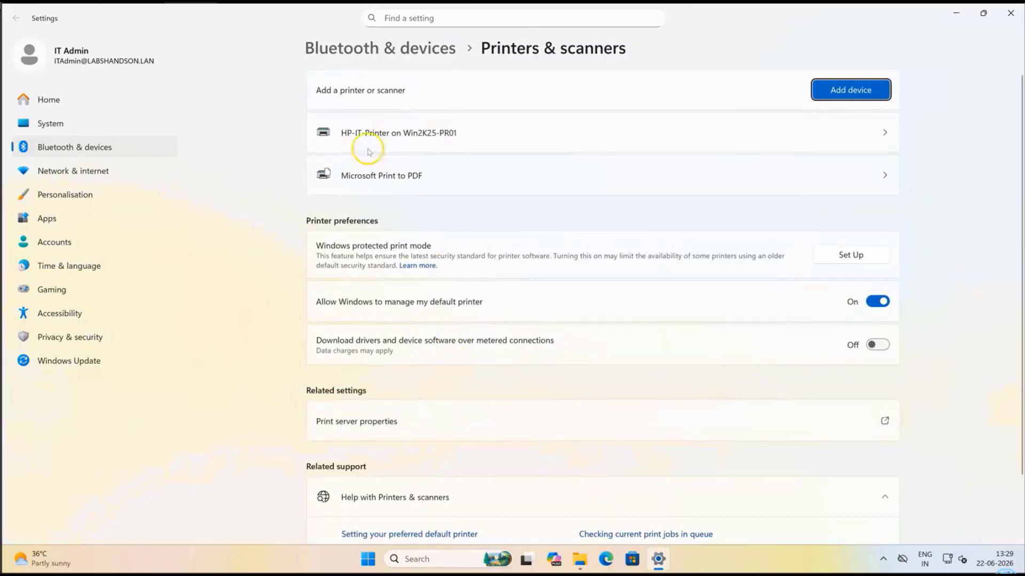
click(683, 143)
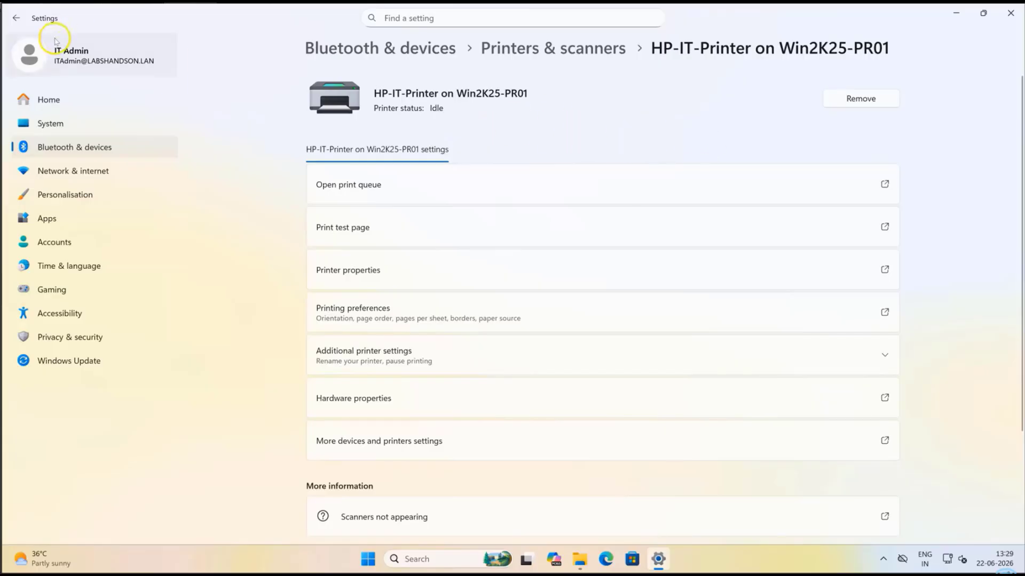
click(16, 19)
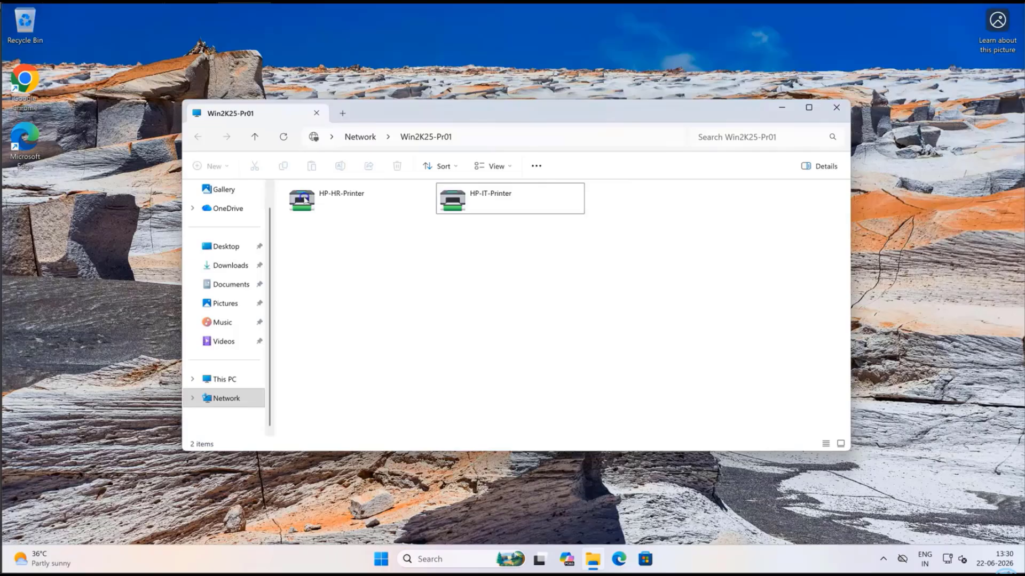
- In the HR user's session, connect to the shared HP-HR-Printer and open the Printers & scanners settings to check the installed printers
double_click(308, 197)
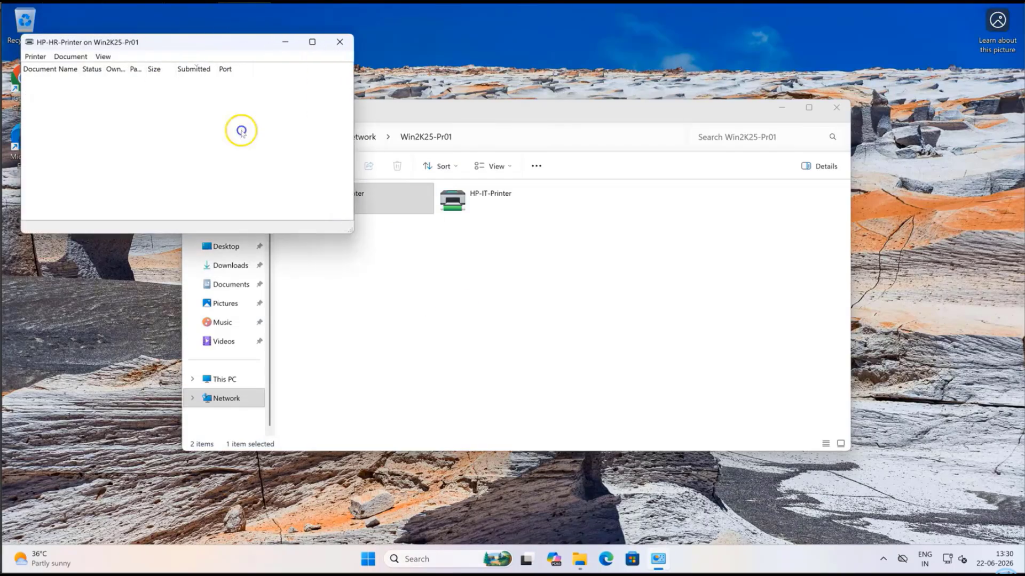
click(457, 429)
right_click(369, 566)
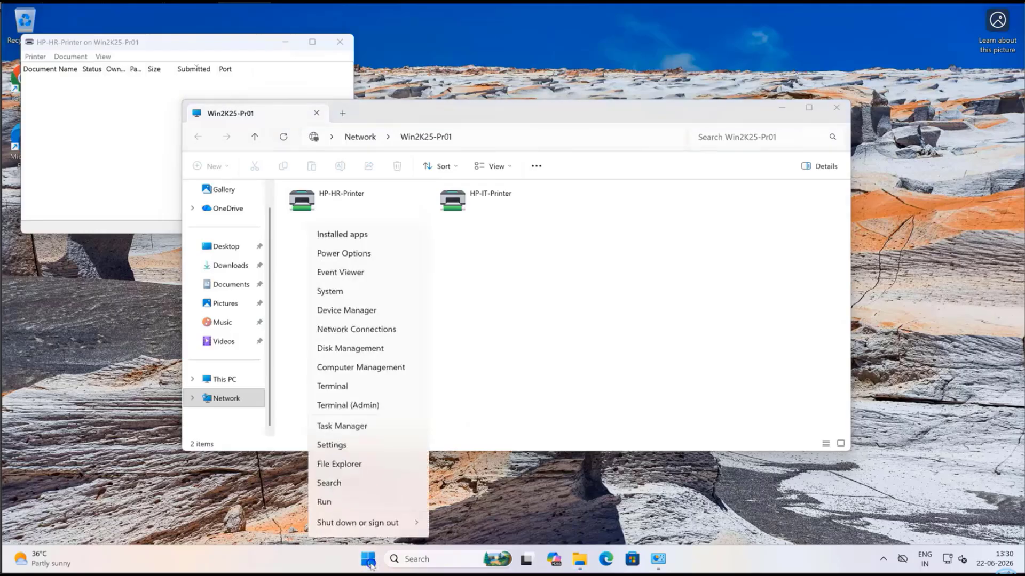
click(367, 559)
click(367, 559)
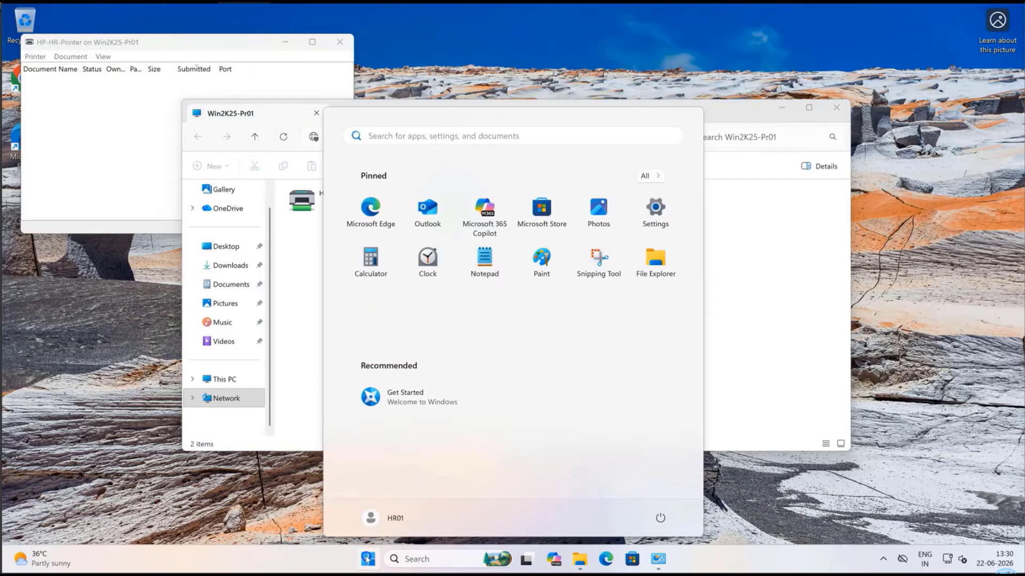
text(print)
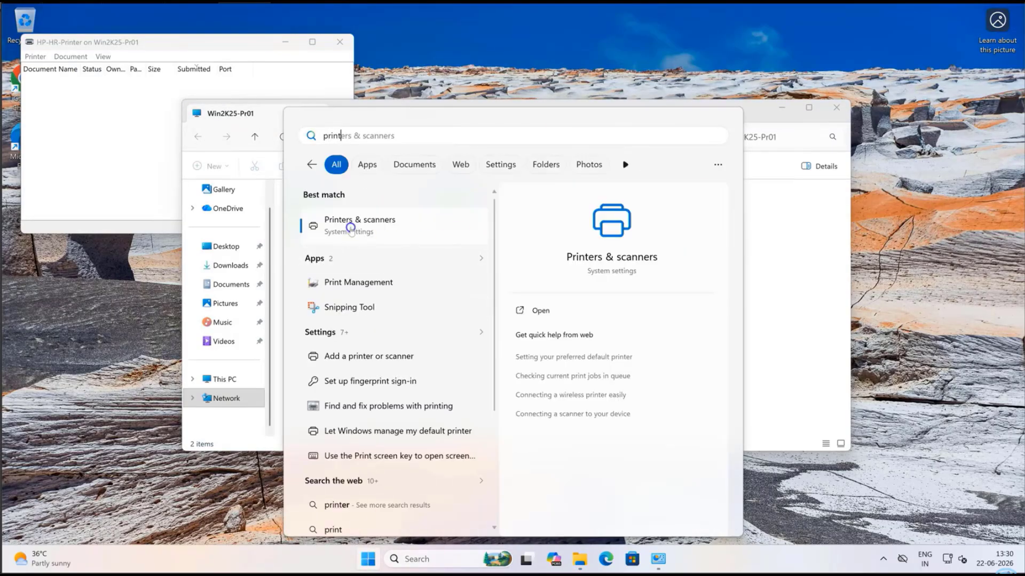
click(351, 226)
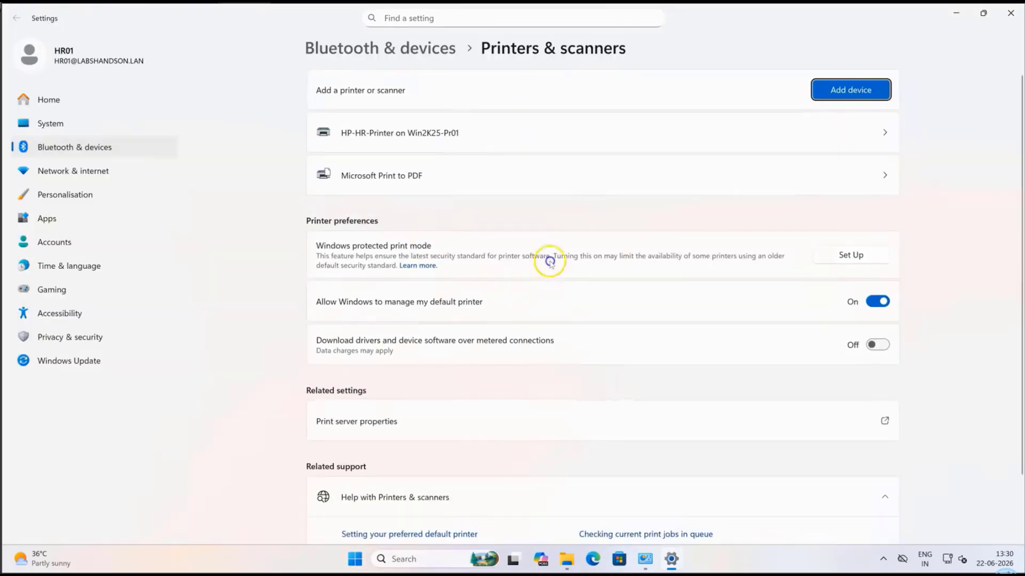